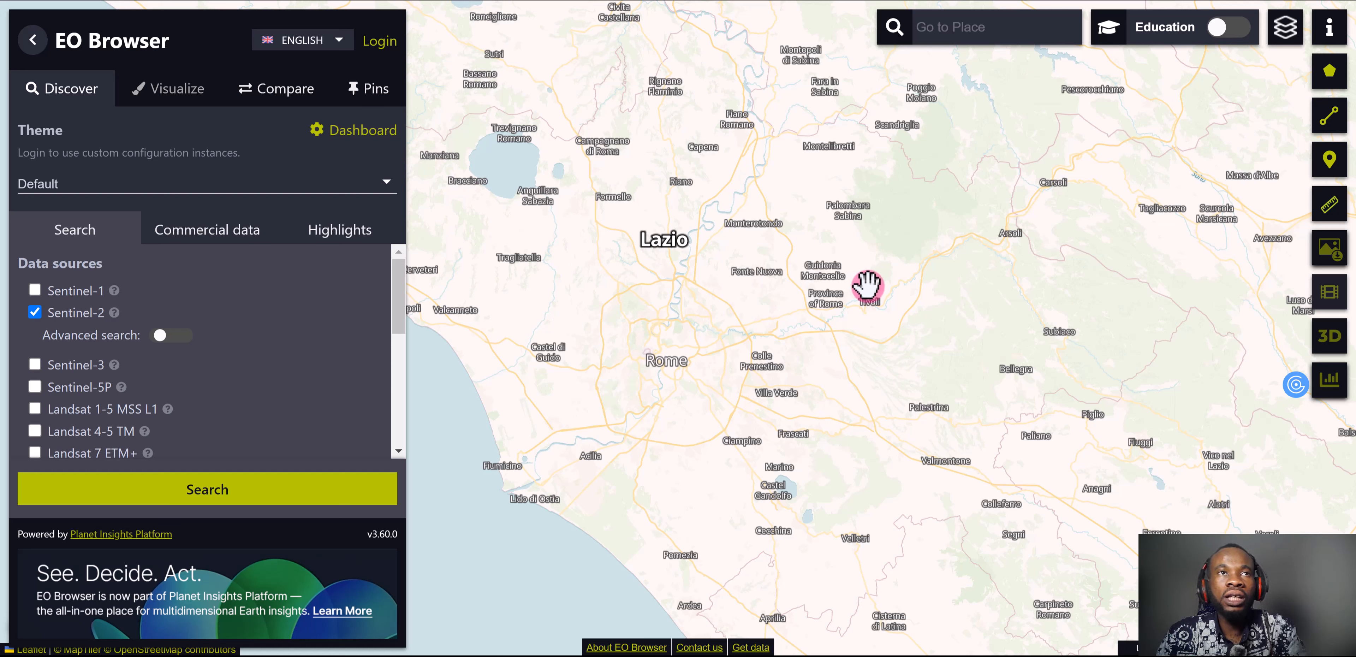
Find Hyderabad, Pakistan with the place search and bring the city into view on the map
{"action": "left_click_drag", "start_coordinate": [865, 288], "coordinate": [859, 303]}
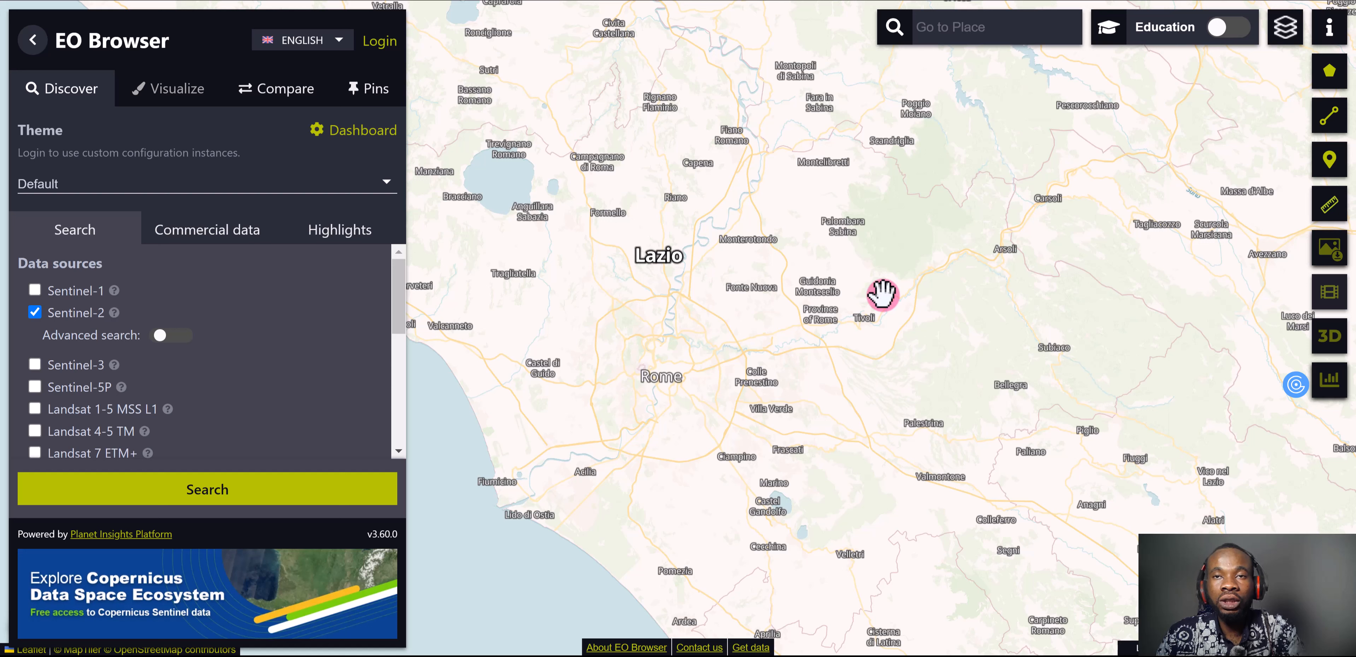
{"action": "left_click", "coordinate": [971, 27]}
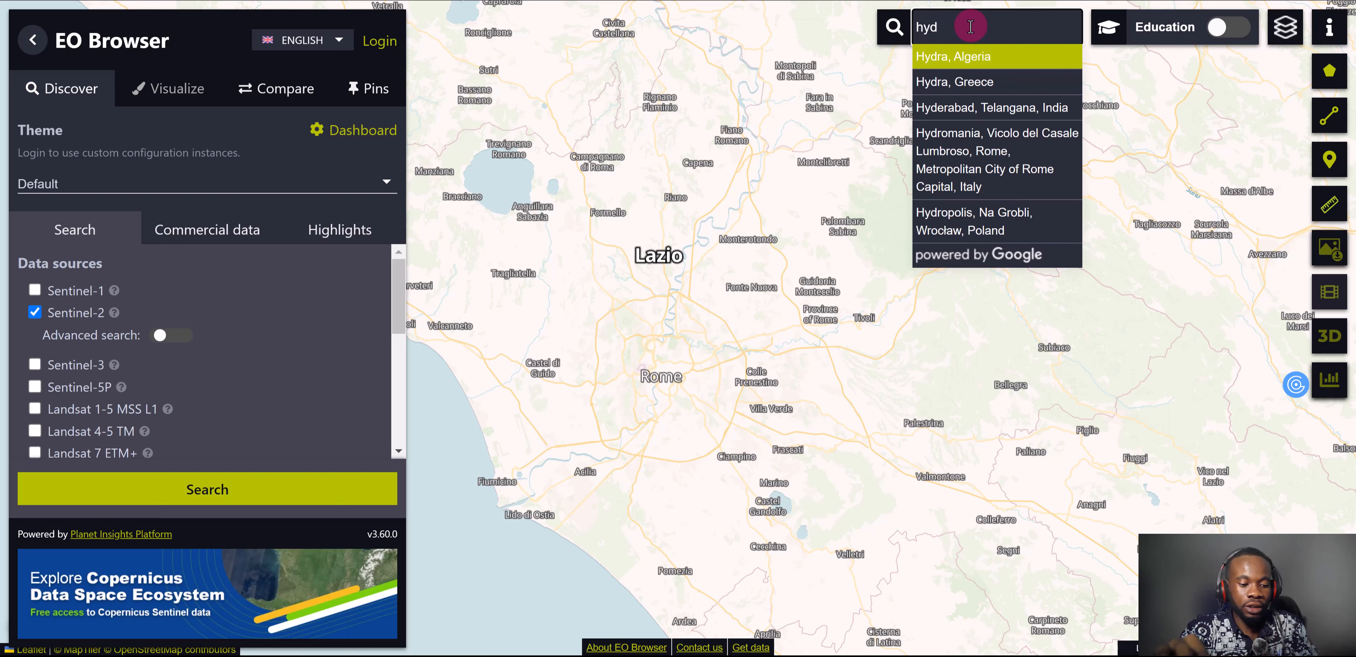
{"action": "type", "text": "erabad"}
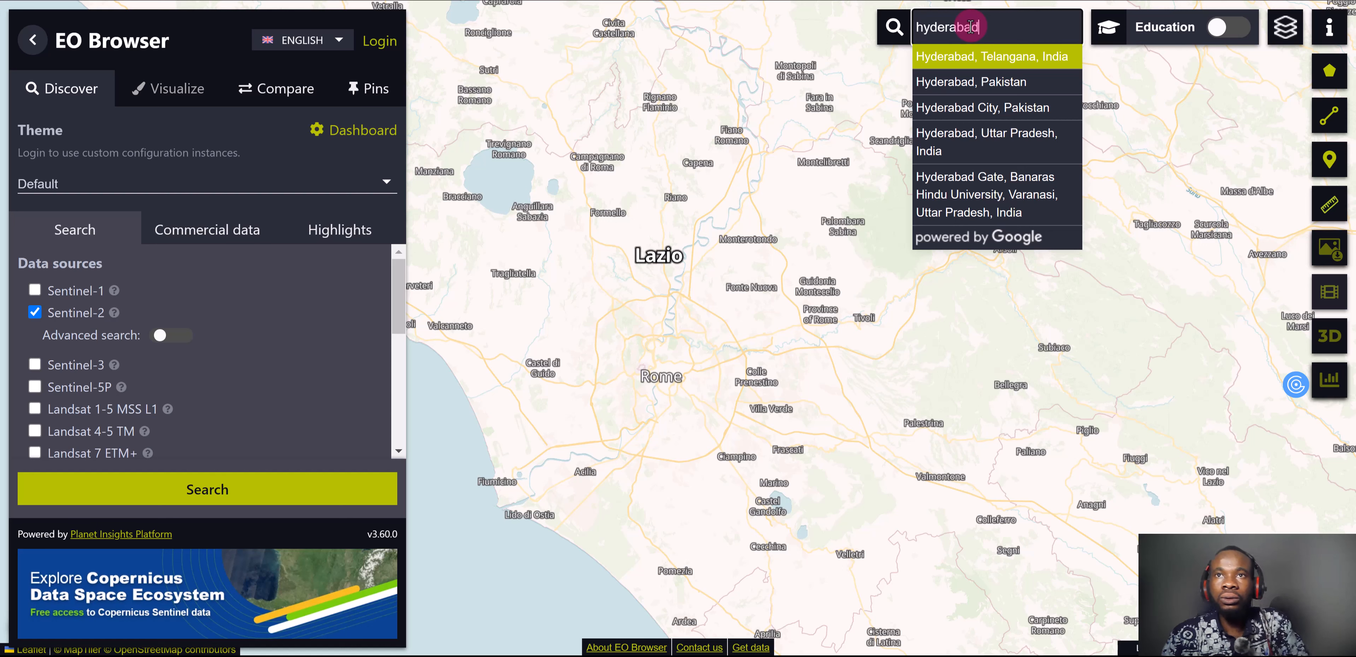
{"action": "left_click", "coordinate": [976, 91]}
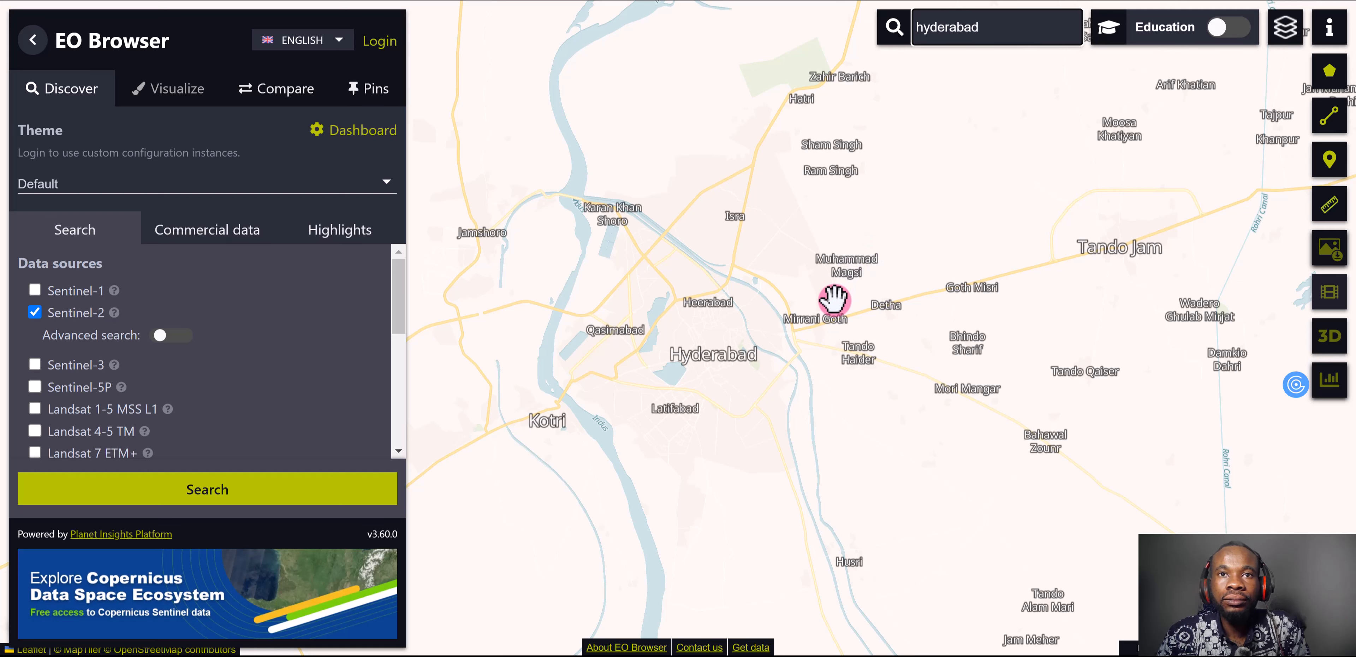
{"action": "left_click_drag", "start_coordinate": [799, 339], "coordinate": [812, 346]}
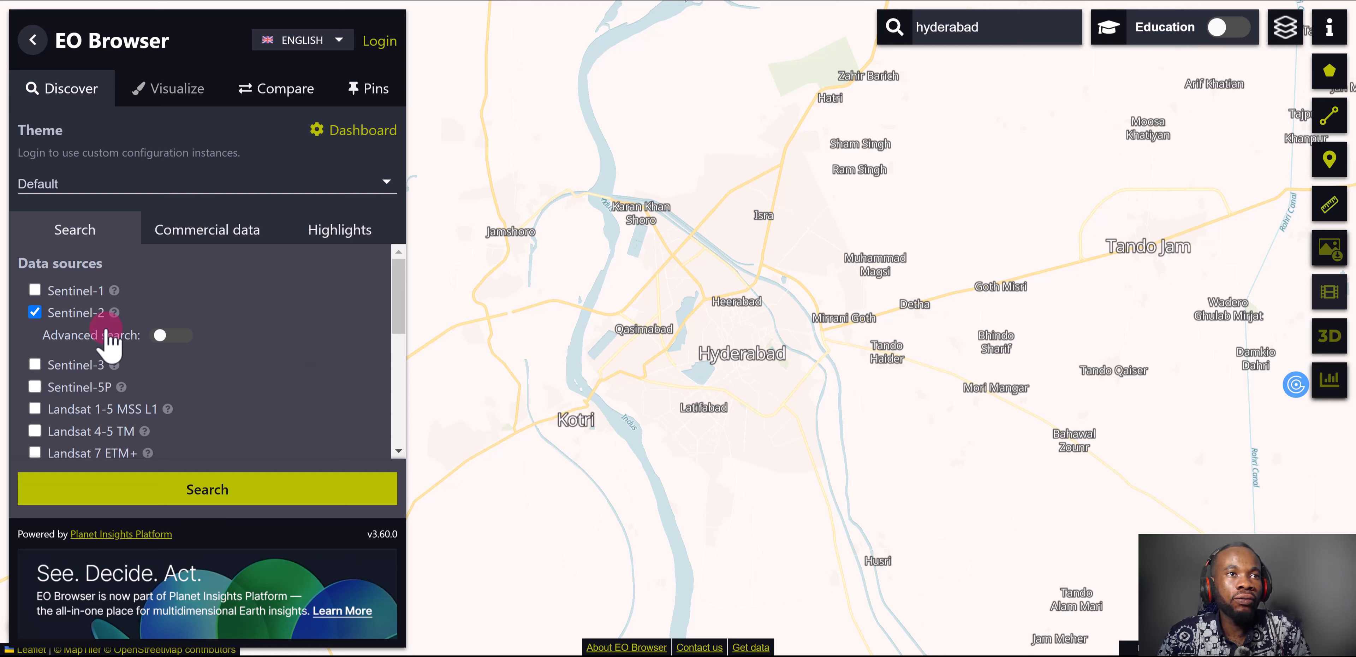
Enable advanced search for the Sentinel-2 data source and limit the maximum cloud coverage to 8%
{"action": "left_click", "coordinate": [35, 312]}
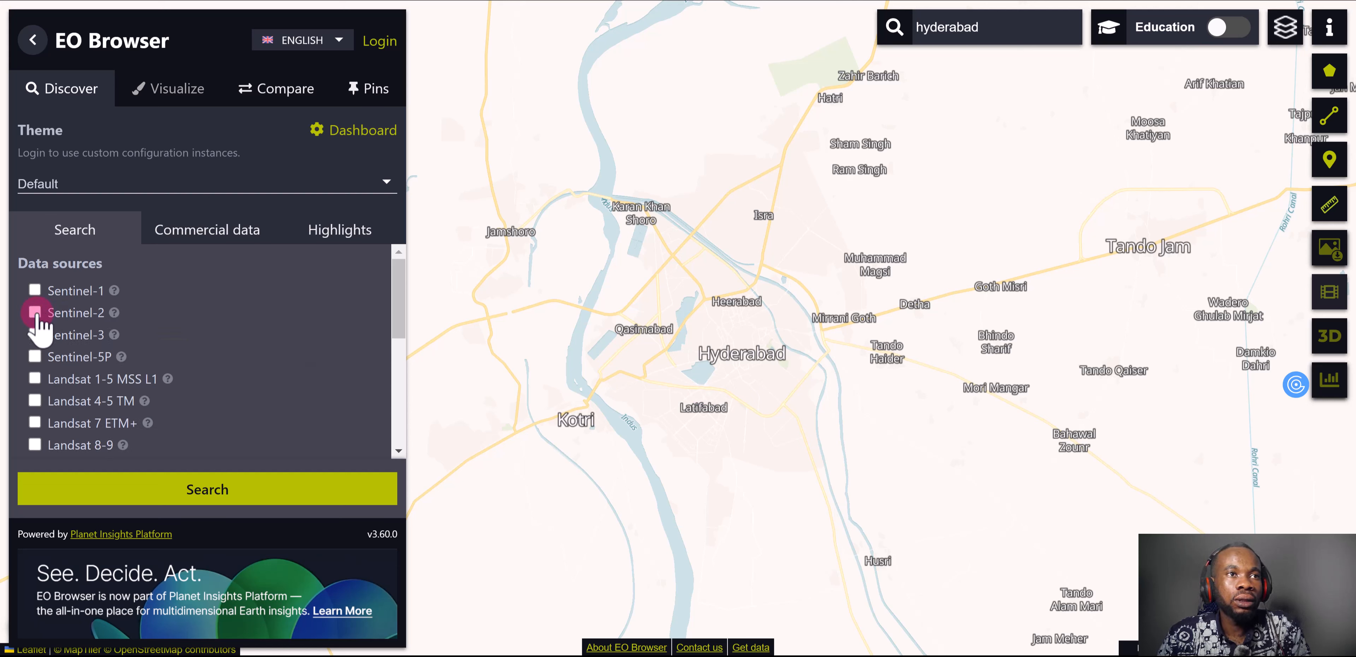
{"action": "left_click", "coordinate": [34, 312]}
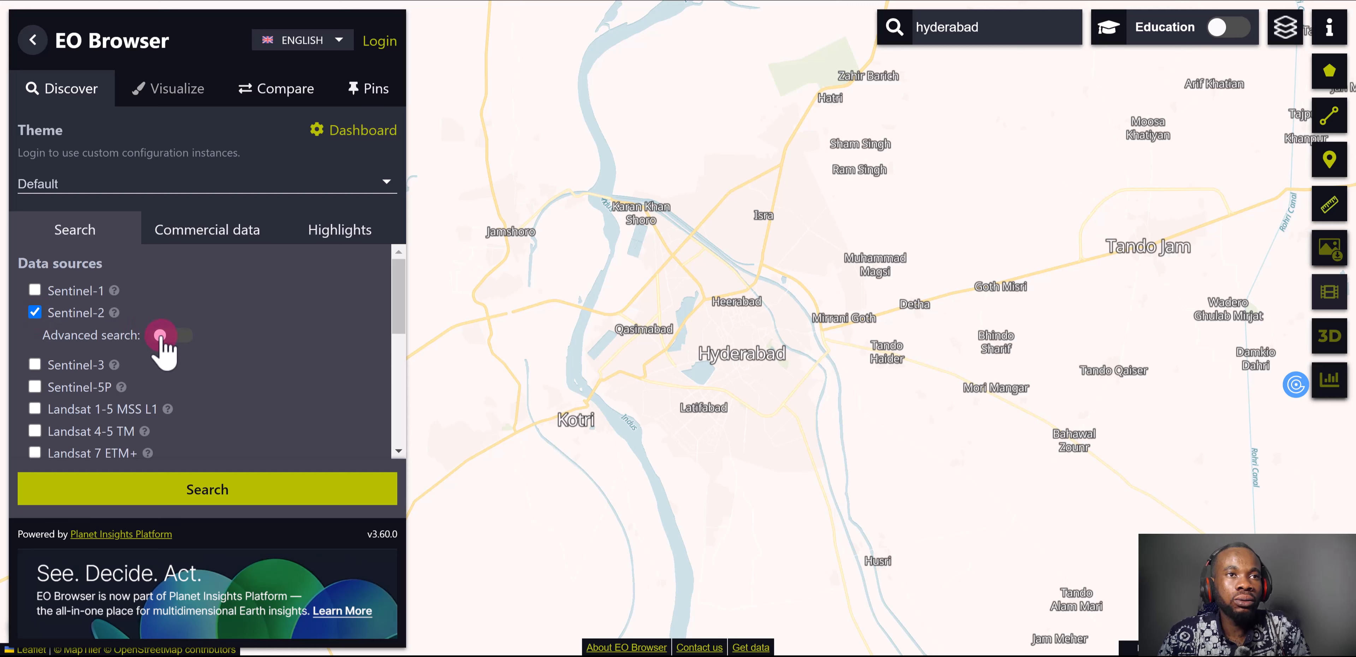
{"action": "left_click", "coordinate": [171, 344]}
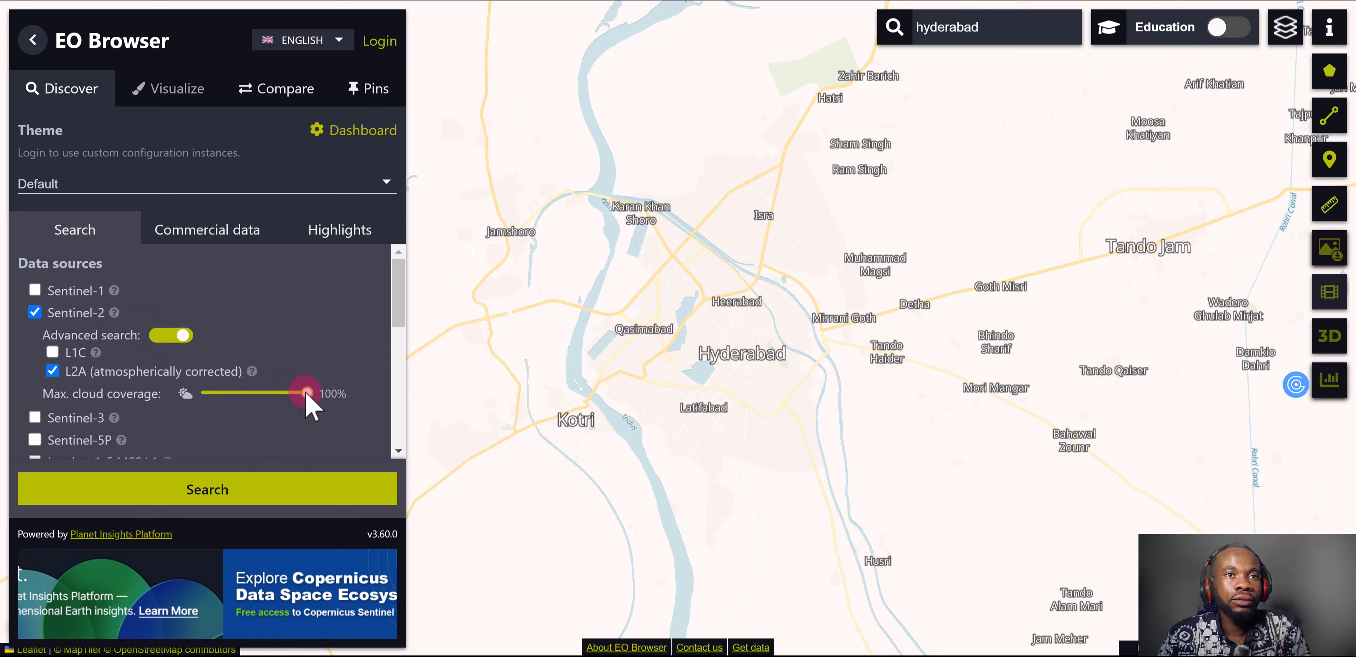
{"action": "left_click_drag", "start_coordinate": [263, 395], "coordinate": [207, 394]}
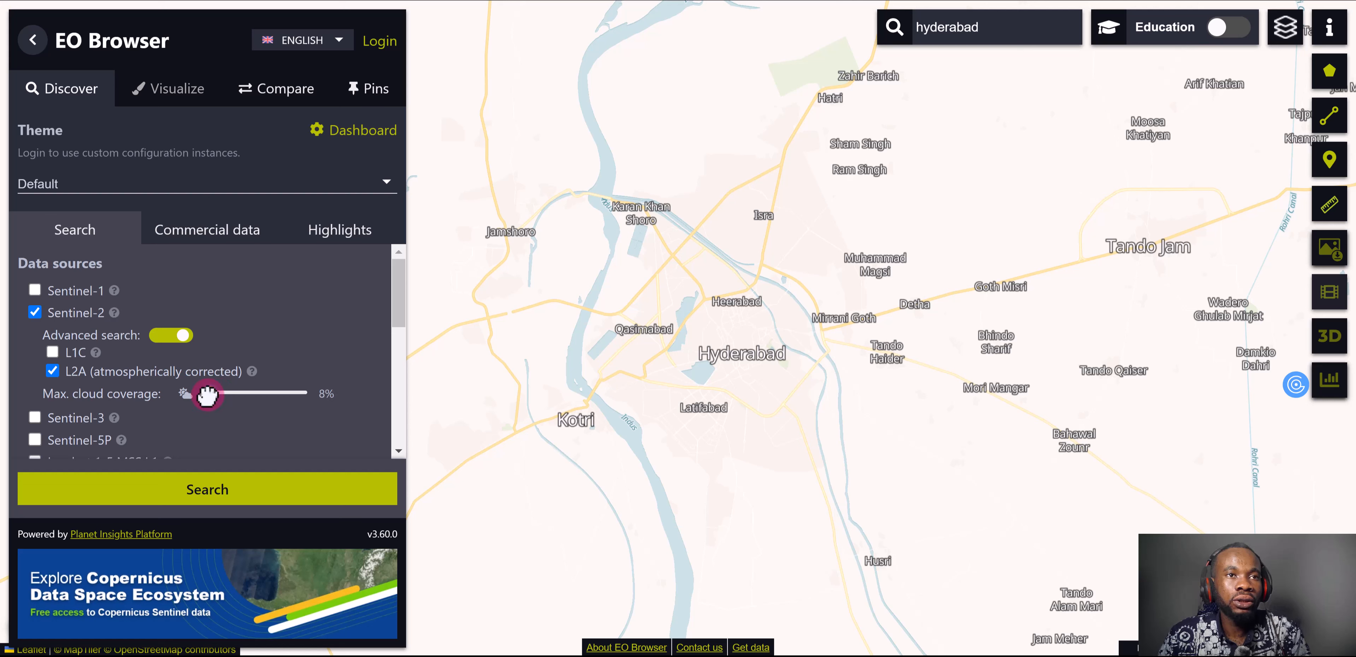
Set the start date of the search time range to 2022-01-01
{"action": "scroll", "coordinate": [218, 372], "scroll_direction": "down", "scroll_amount": 2}
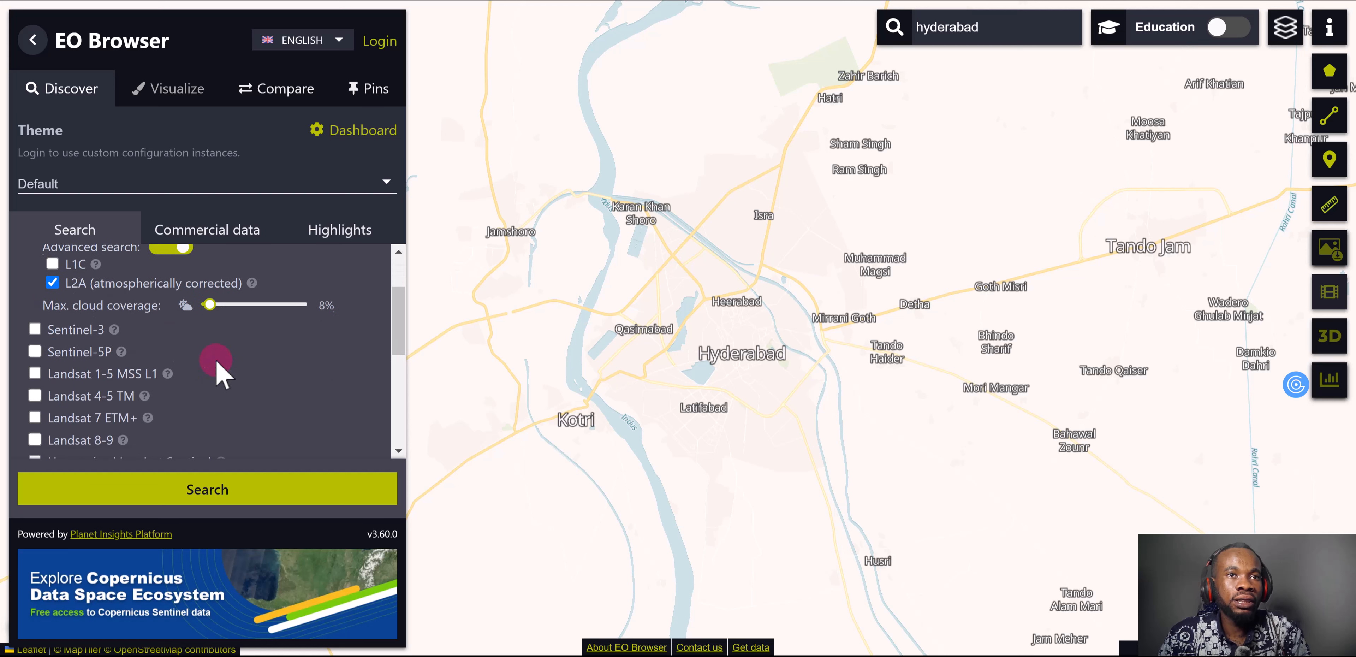
{"action": "scroll", "coordinate": [229, 358], "scroll_direction": "down", "scroll_amount": 5}
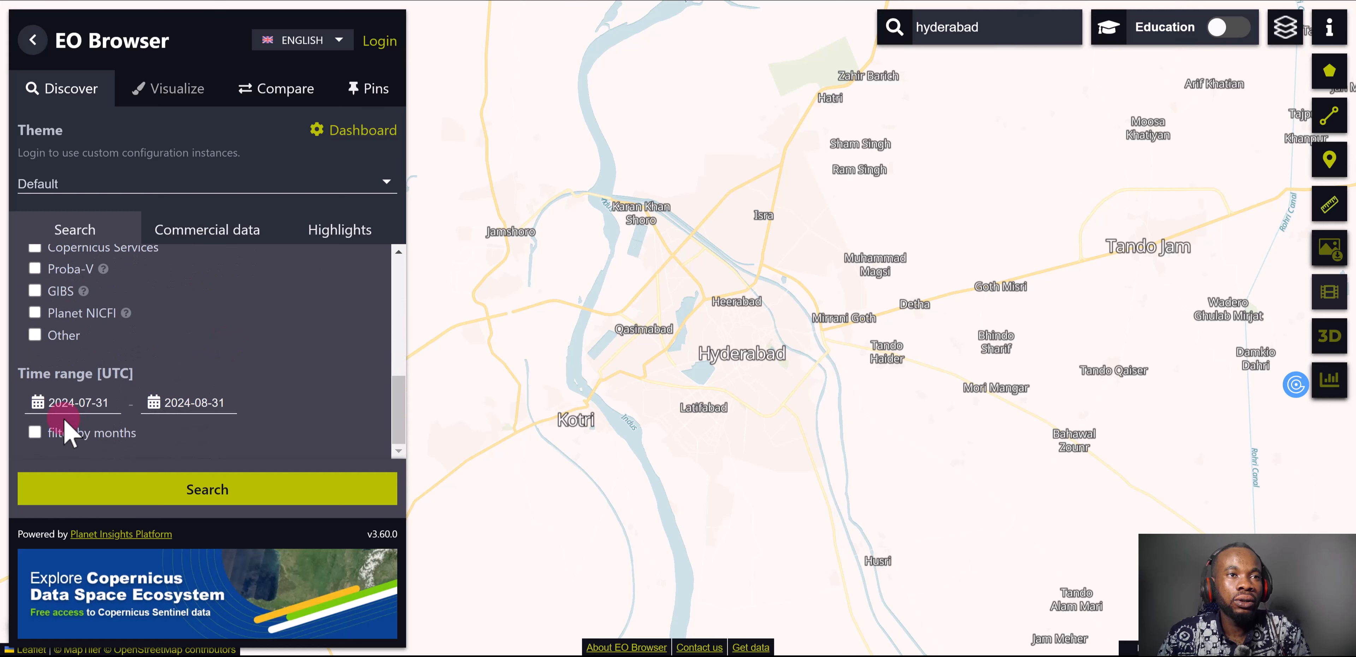
{"action": "left_click", "coordinate": [49, 405]}
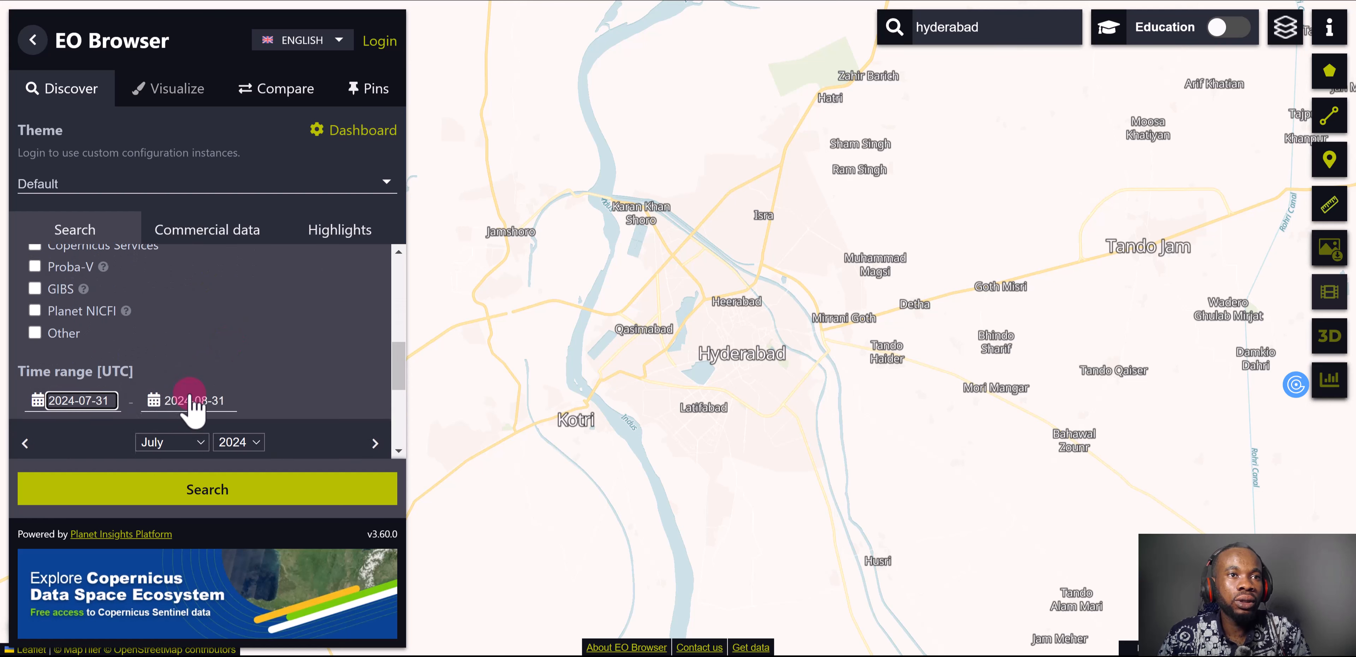
{"action": "scroll", "coordinate": [182, 387], "scroll_direction": "down", "scroll_amount": 3}
{"action": "left_click", "coordinate": [202, 268]}
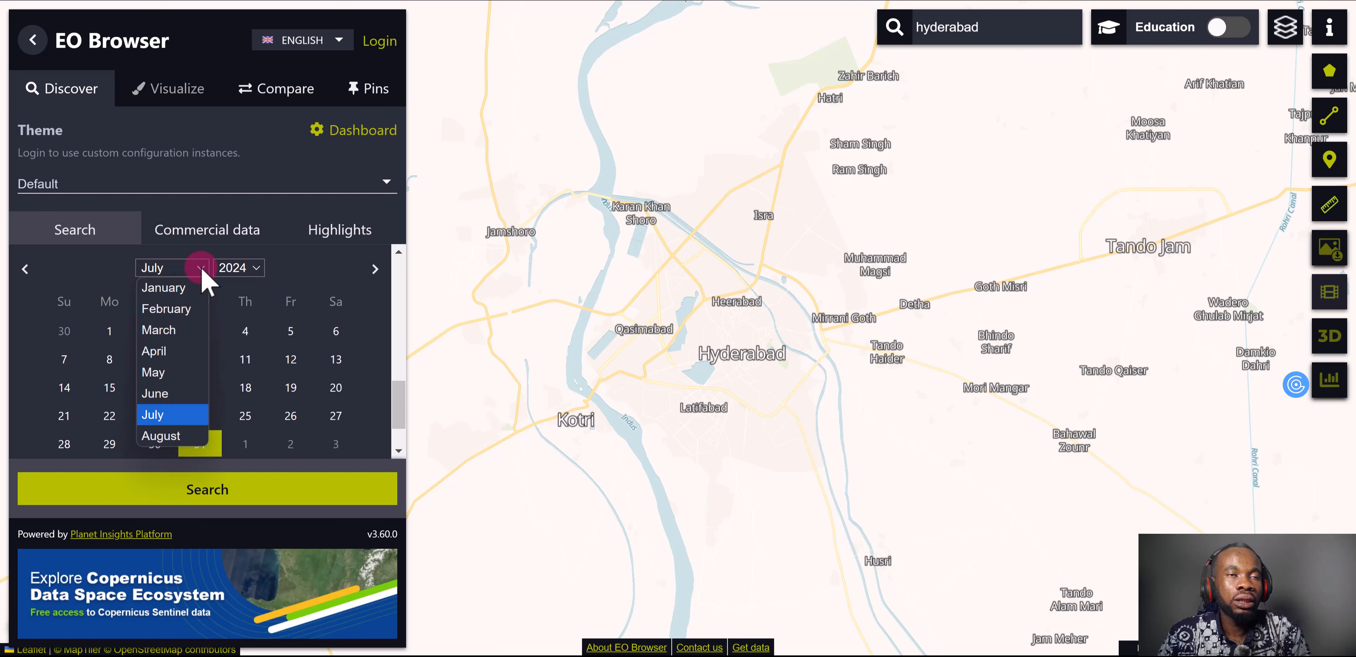
{"action": "left_click", "coordinate": [255, 267]}
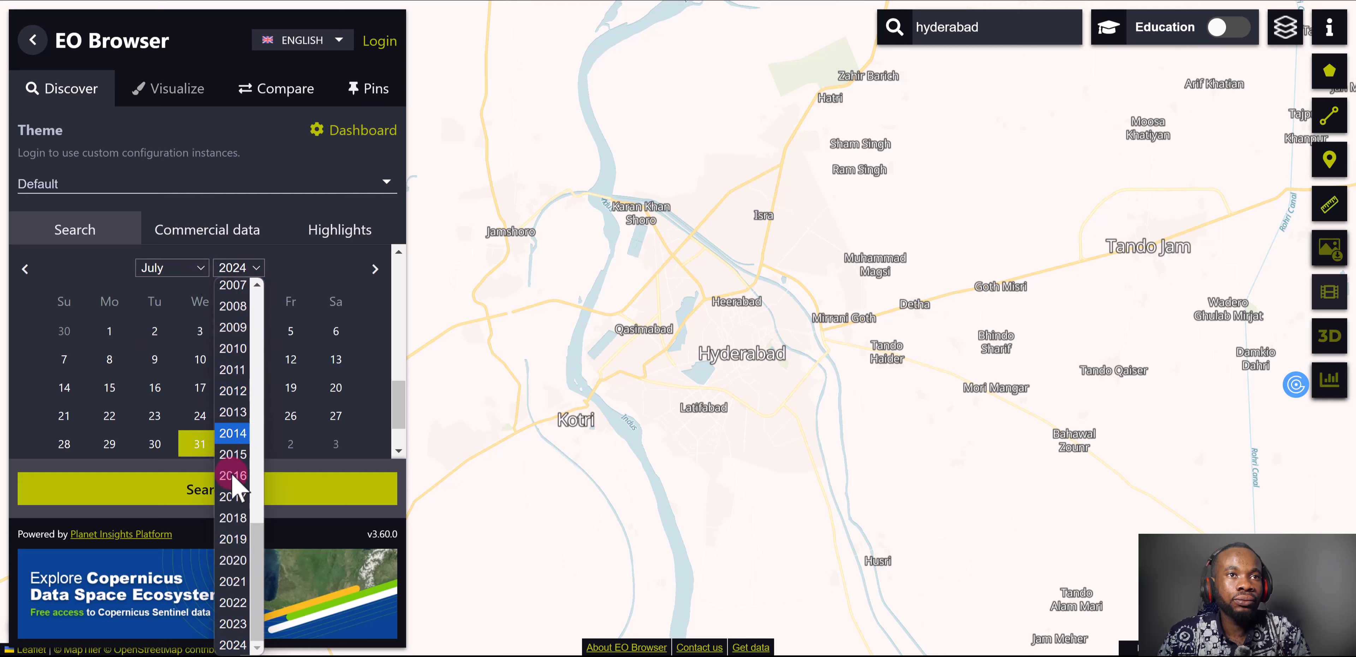
{"action": "left_click", "coordinate": [236, 604]}
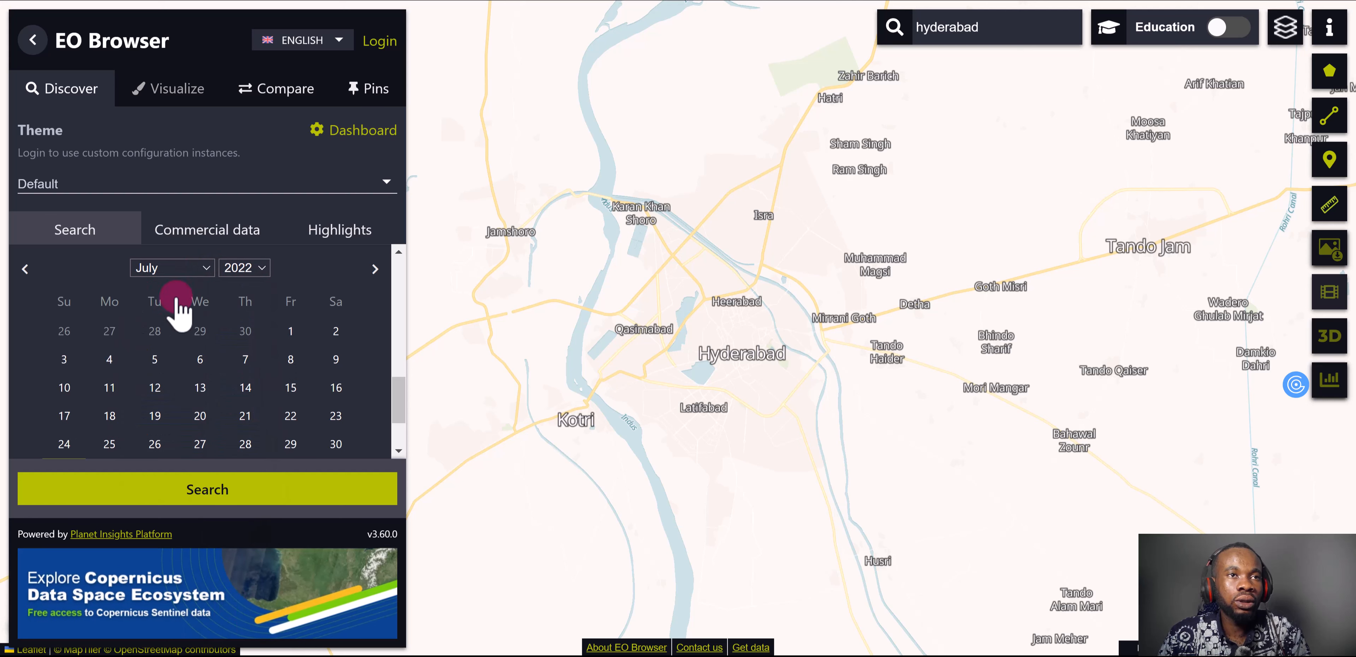
{"action": "left_click", "coordinate": [201, 268]}
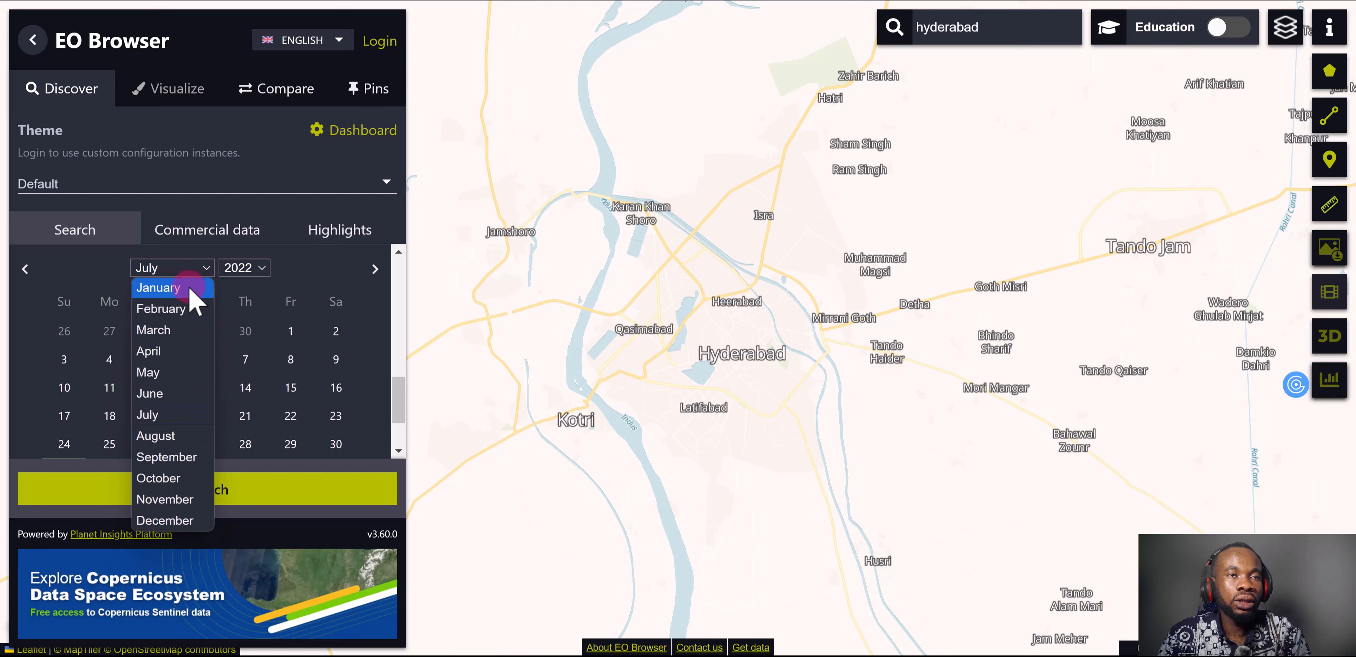
{"action": "left_click", "coordinate": [198, 290]}
{"action": "left_click", "coordinate": [336, 330]}
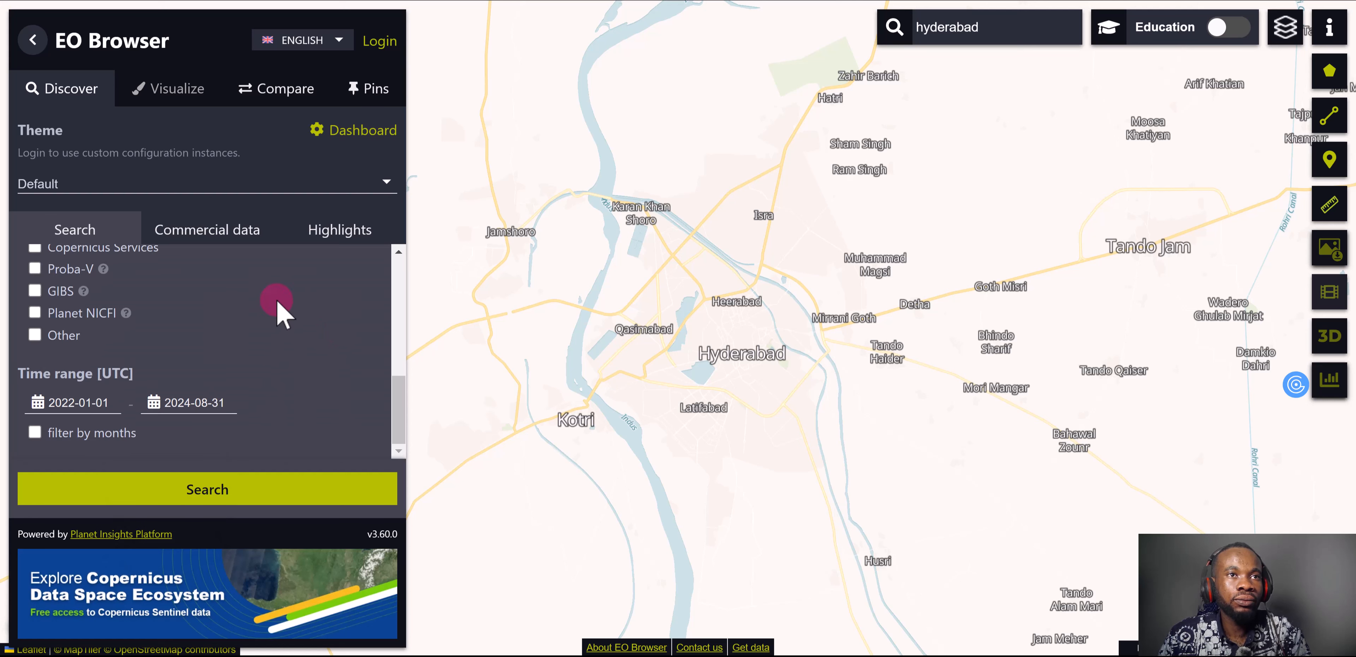
Set the end date of the search time range to 2022-03-31
{"action": "left_click", "coordinate": [155, 404]}
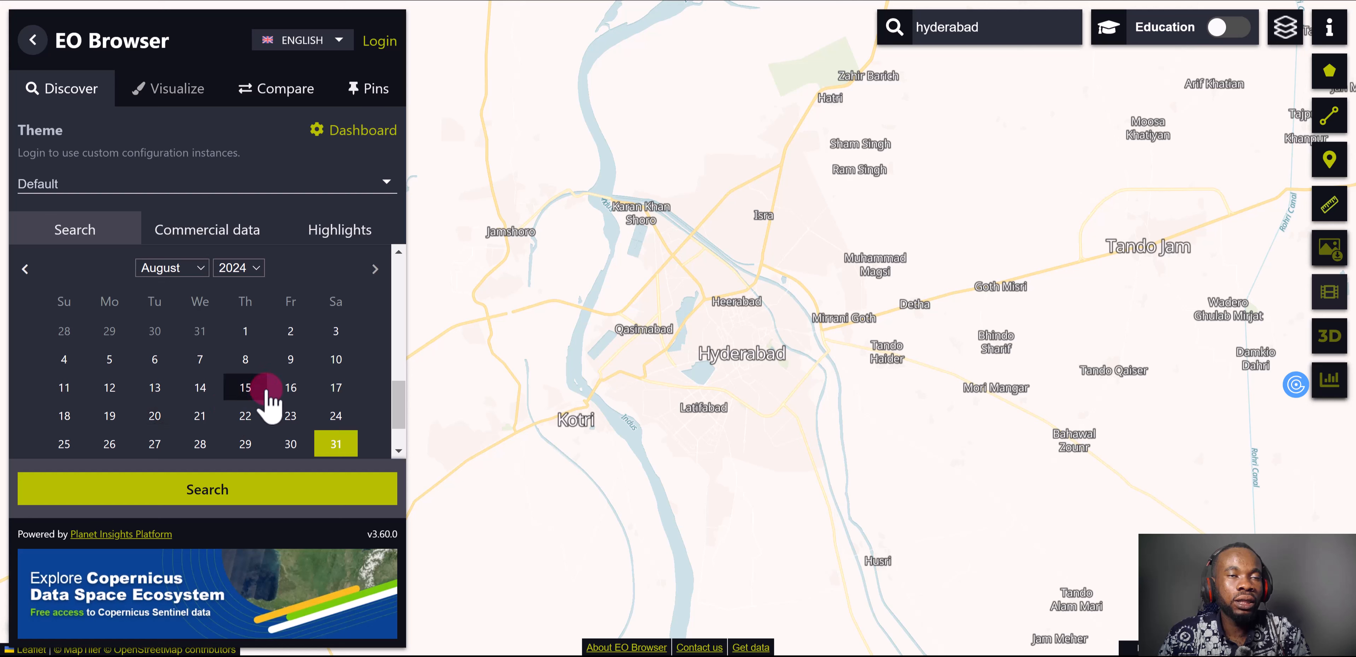
{"action": "left_click", "coordinate": [189, 267]}
{"action": "left_click", "coordinate": [252, 268]}
{"action": "left_click", "coordinate": [252, 268]}
{"action": "left_click", "coordinate": [248, 288]}
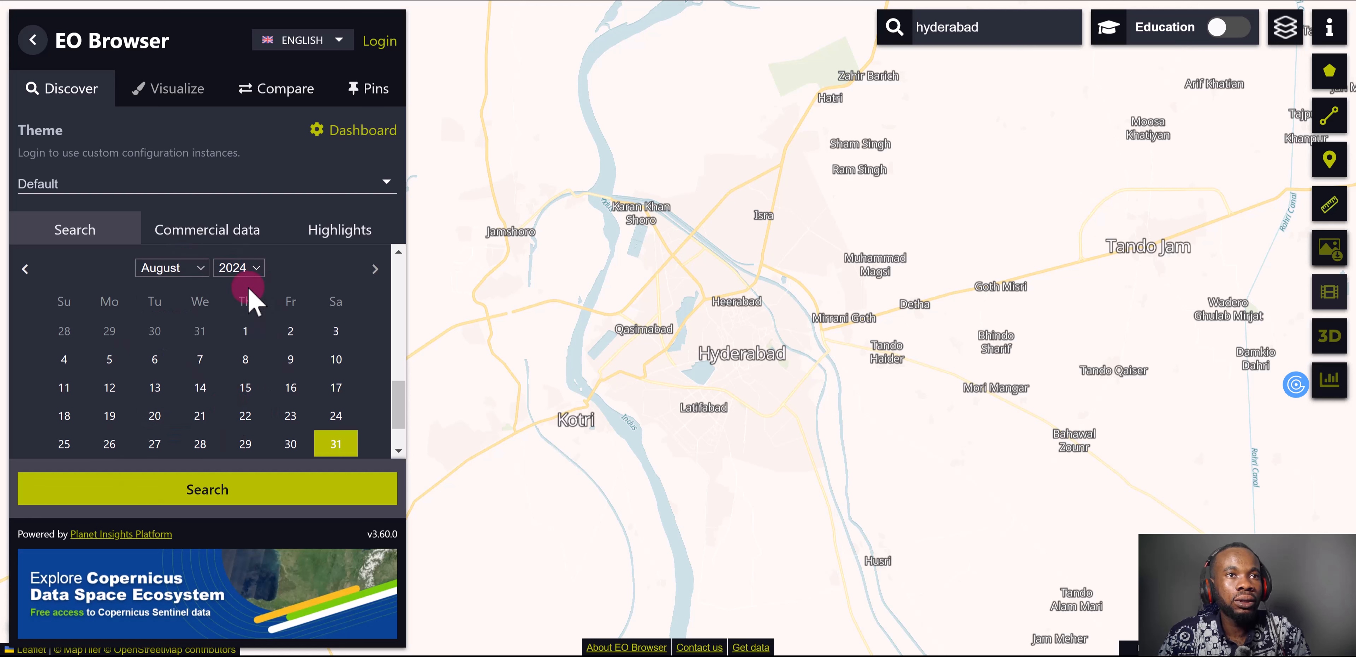
{"action": "left_click", "coordinate": [200, 271]}
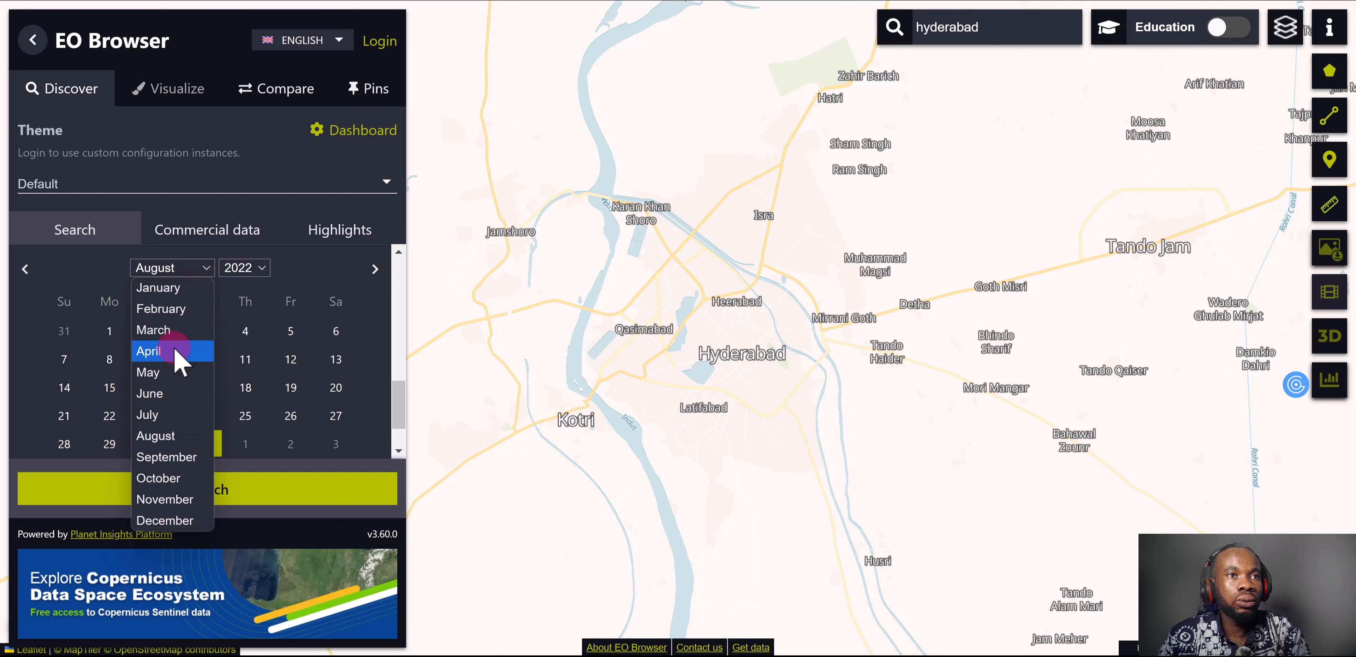
{"action": "left_click", "coordinate": [158, 351]}
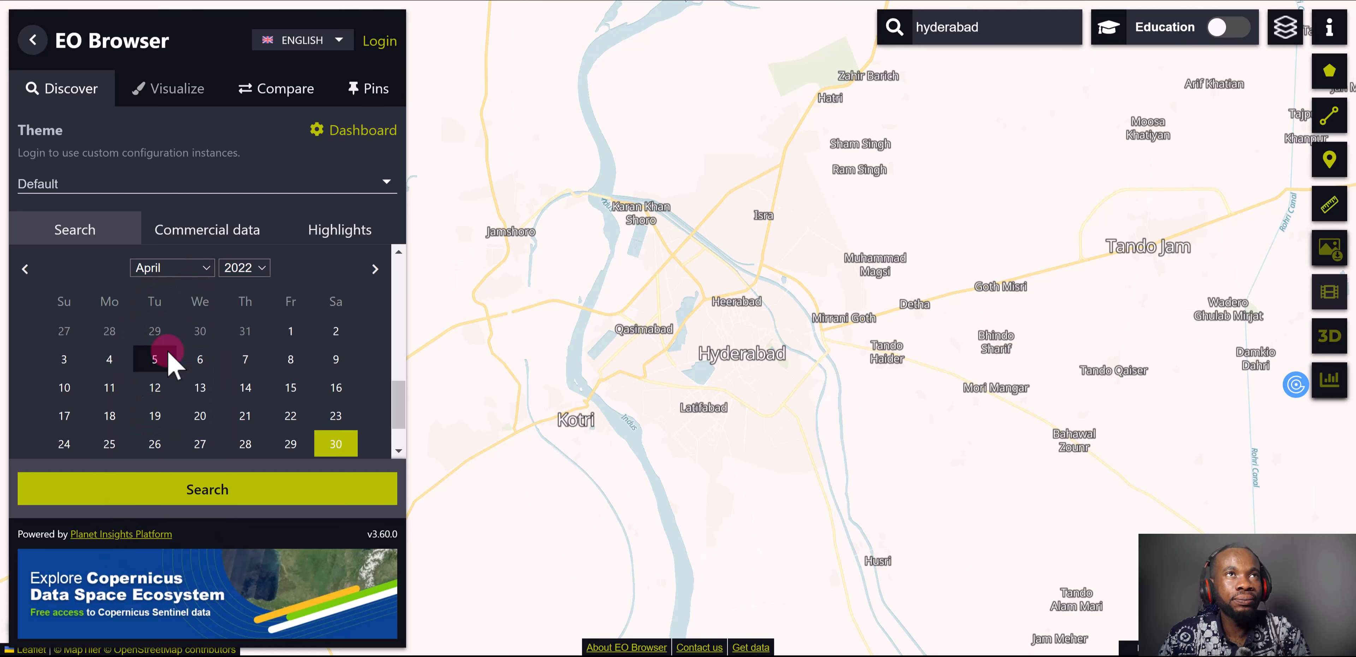
{"action": "left_click", "coordinate": [200, 268]}
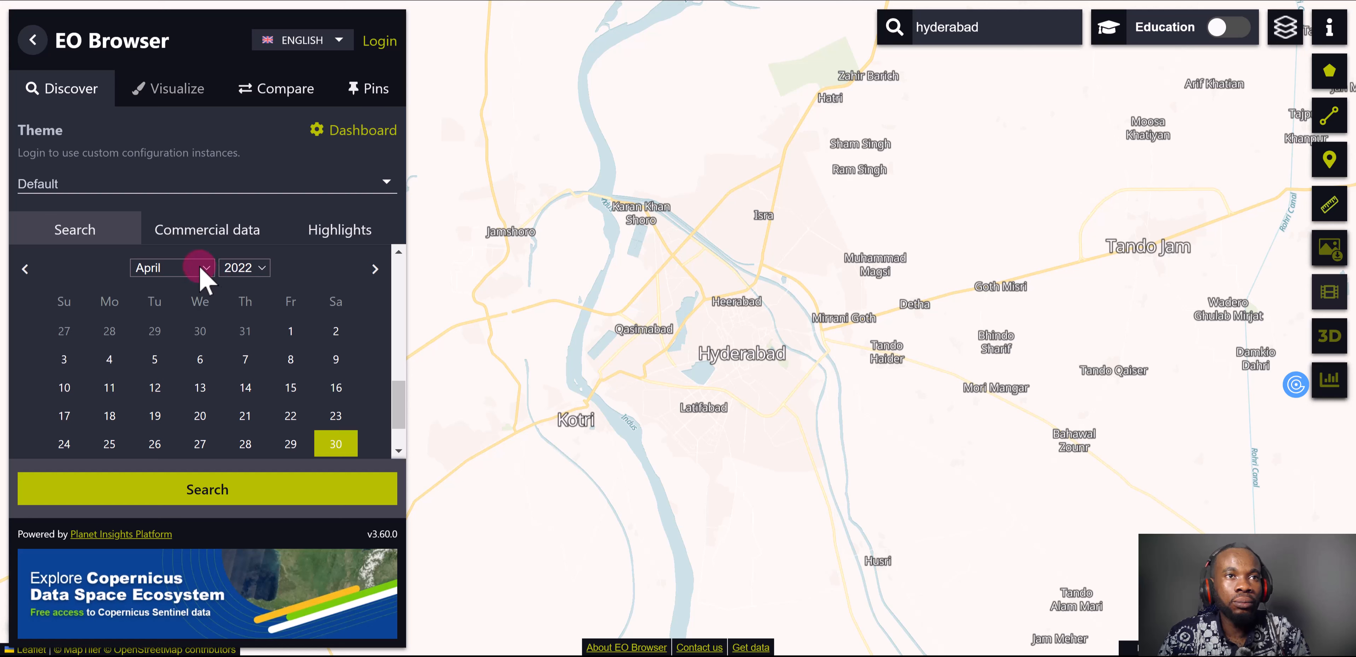
{"action": "left_click", "coordinate": [213, 330]}
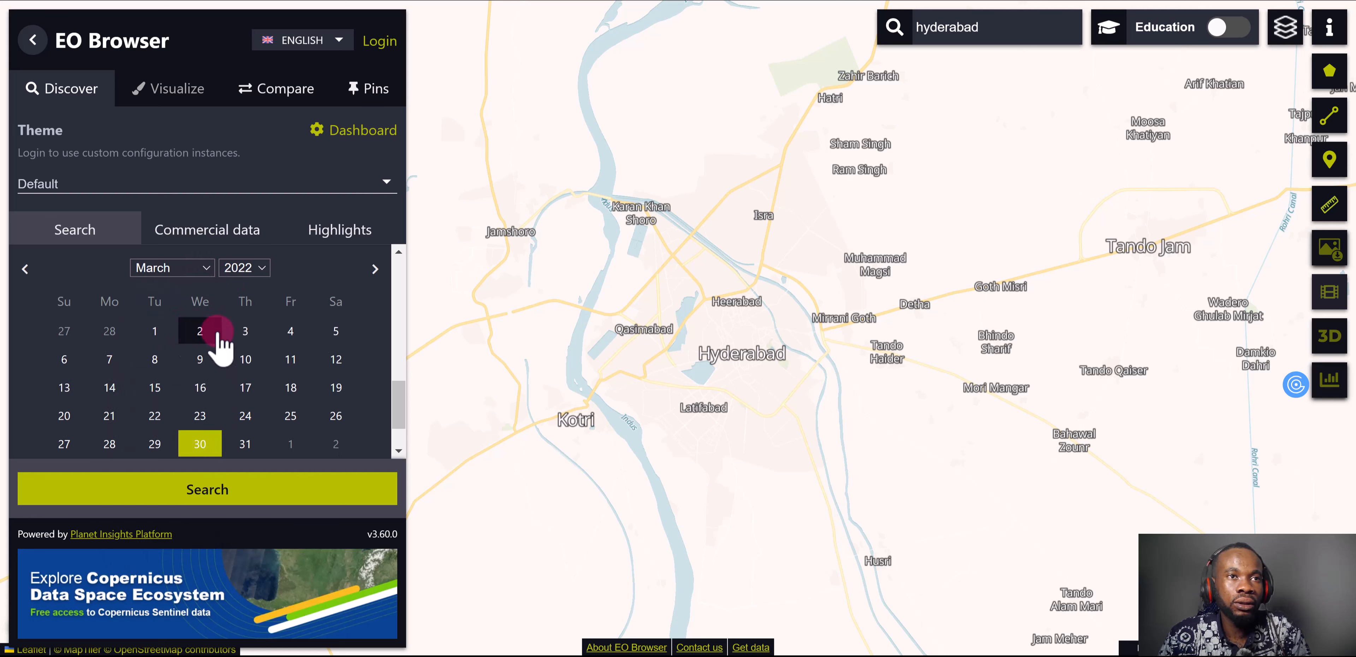
{"action": "left_click", "coordinate": [229, 437]}
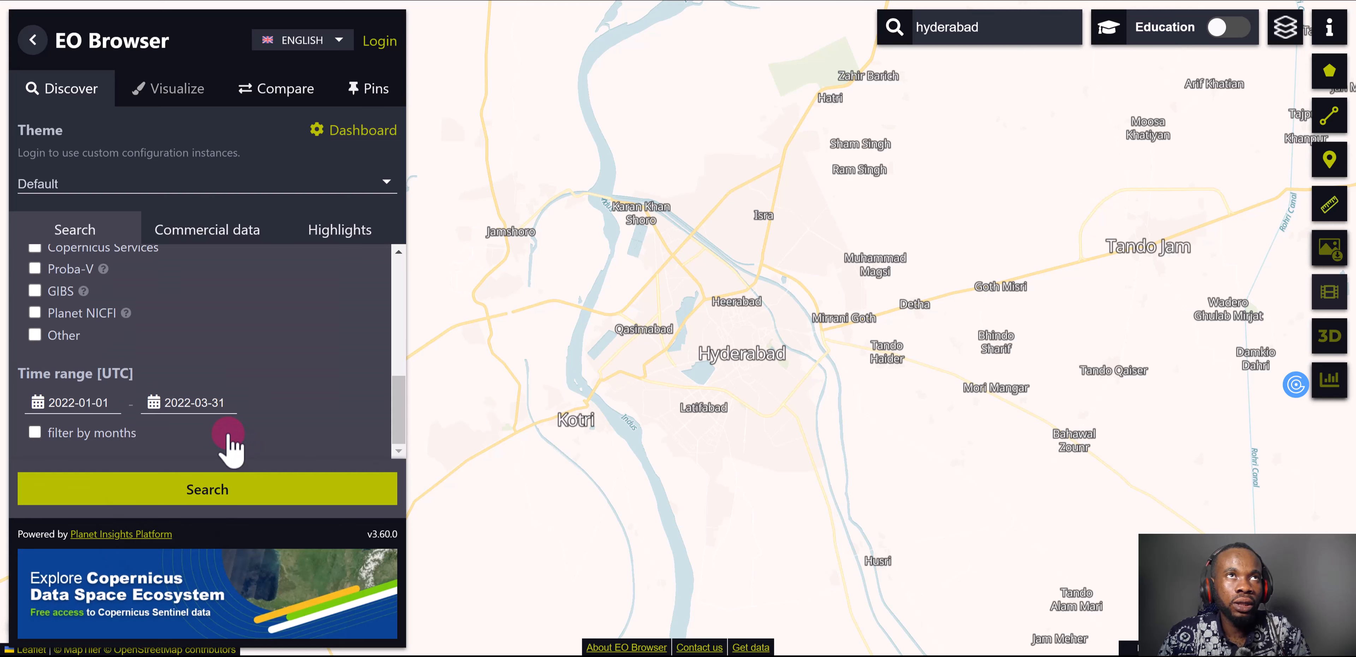
Run the image search and visualize the 2022-03-29 Sentinel-2 L2A result for tile 42RUN
{"action": "left_click", "coordinate": [251, 491]}
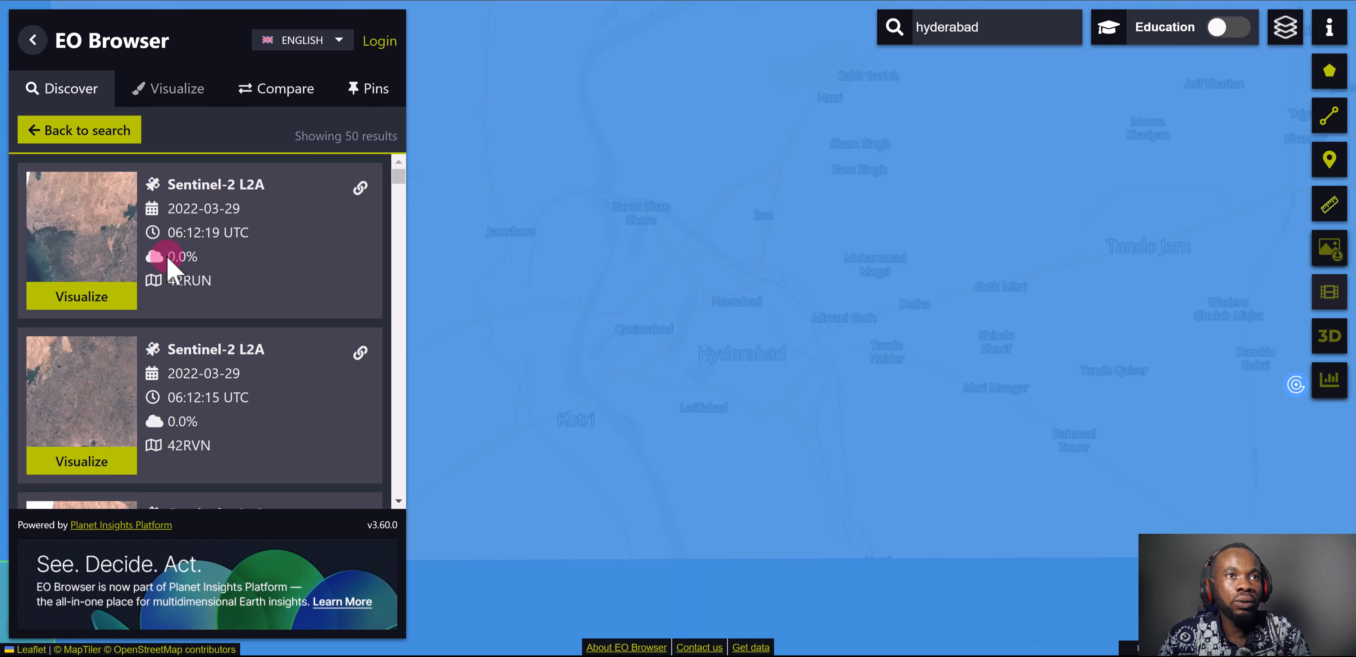
{"action": "left_click", "coordinate": [110, 305]}
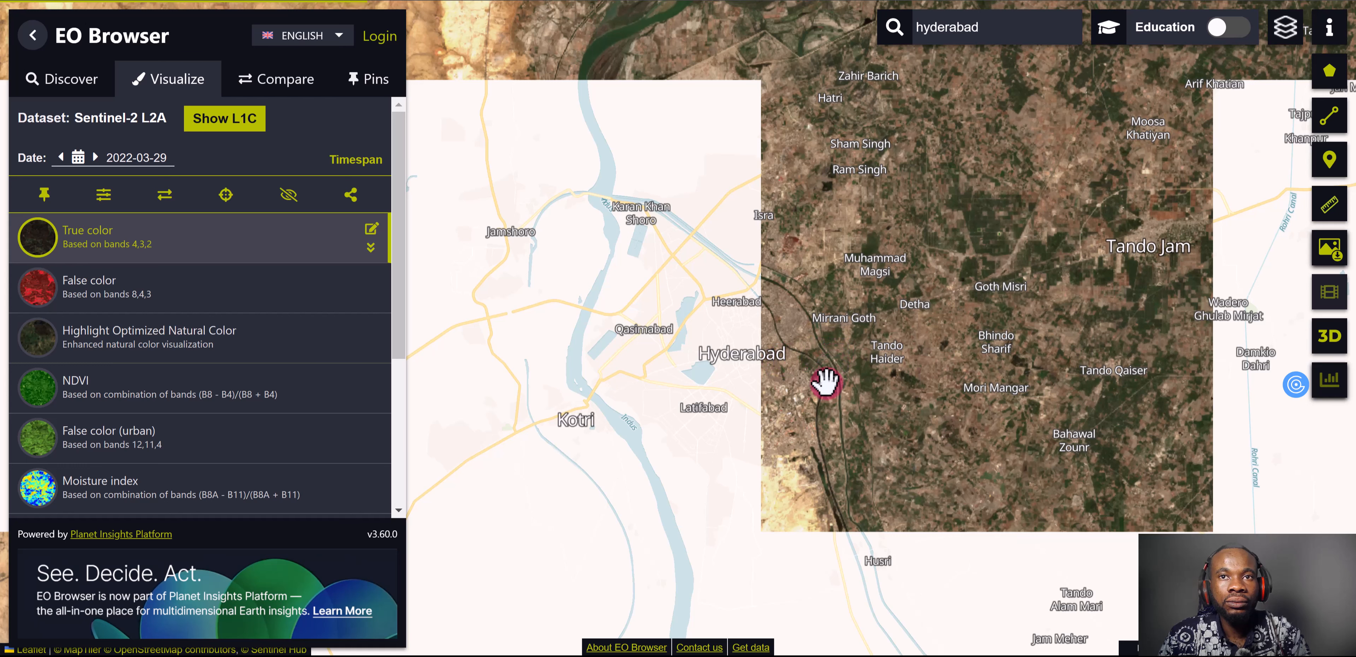
{"action": "left_click_drag", "start_coordinate": [836, 352], "coordinate": [836, 387]}
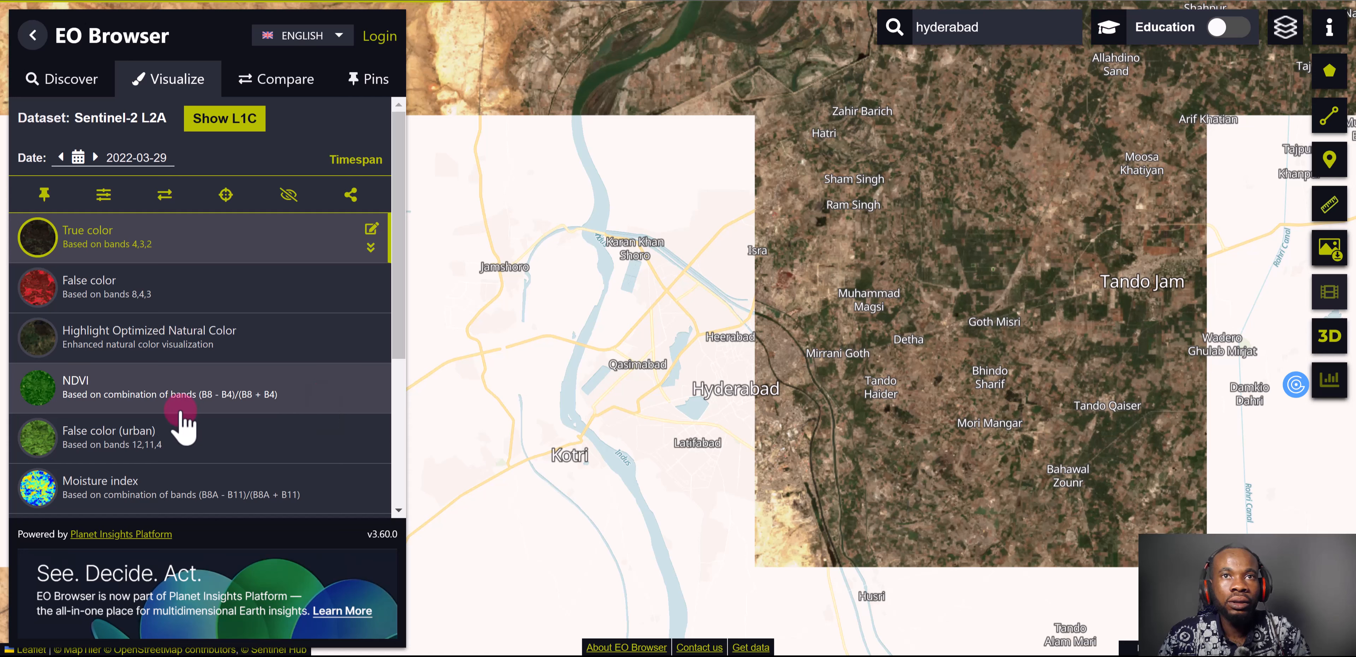
Display the scene with the NDWI visualization and view the river around Hyderabad
{"action": "scroll", "coordinate": [208, 400], "scroll_direction": "down", "scroll_amount": 3}
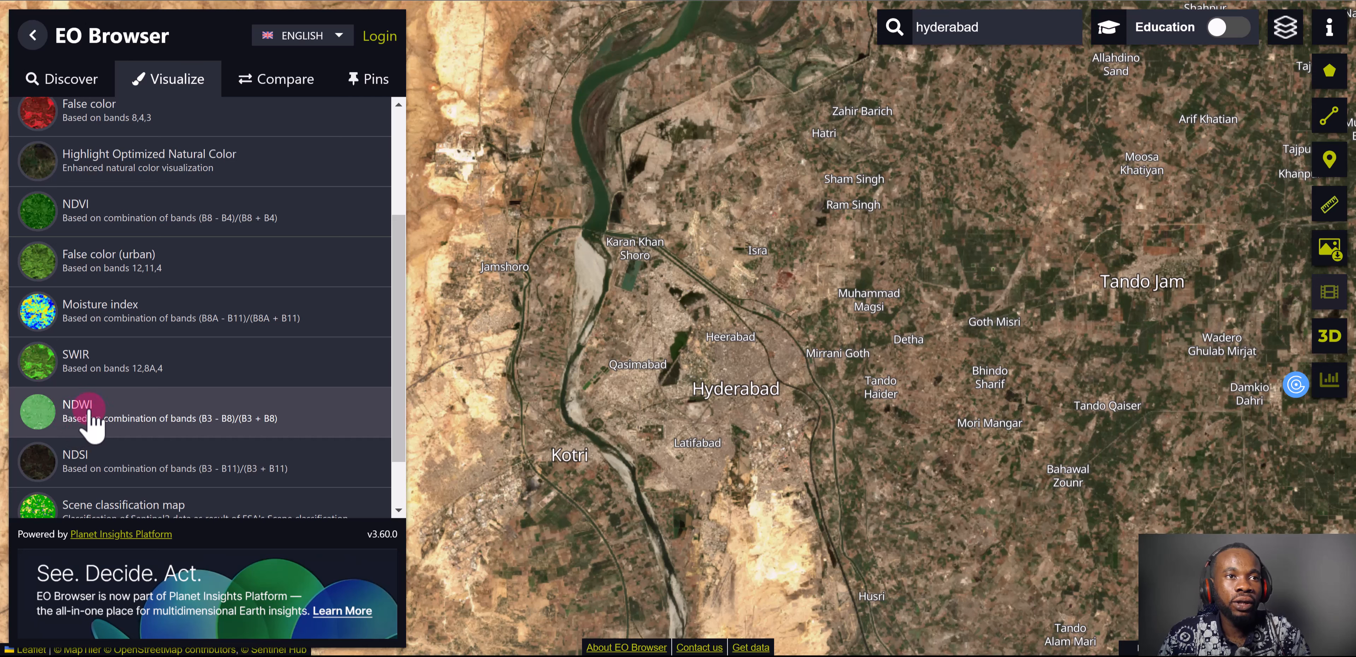
{"action": "left_click", "coordinate": [47, 421]}
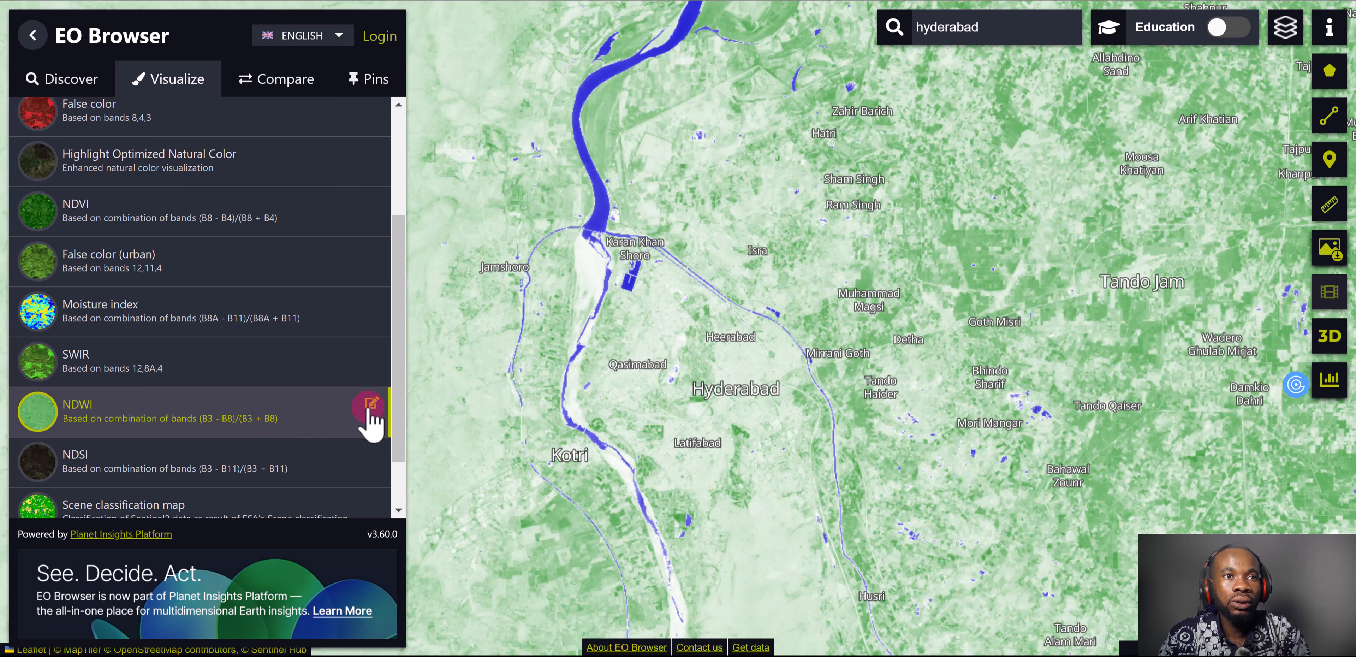
{"action": "left_click_drag", "start_coordinate": [609, 337], "coordinate": [623, 381]}
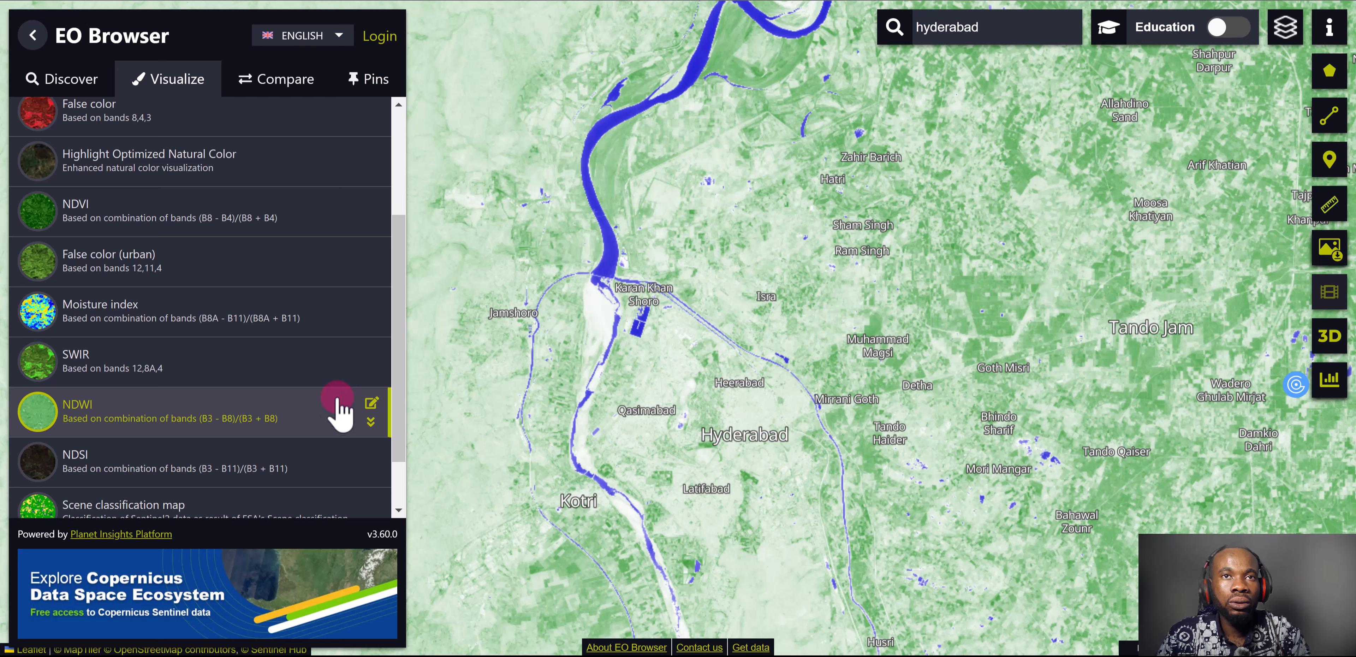
Create a custom visualization and assign band B03 to the red channel of the composite
{"action": "scroll", "coordinate": [182, 477], "scroll_direction": "down", "scroll_amount": 2}
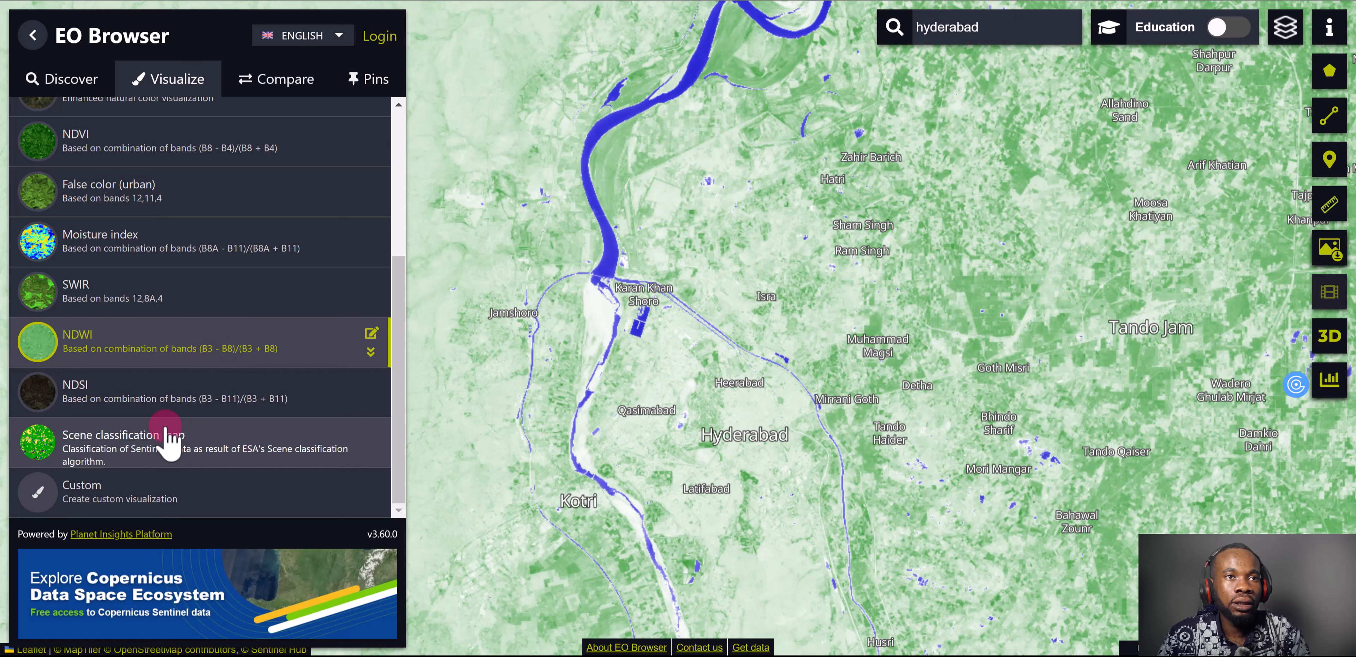
{"action": "left_click", "coordinate": [124, 500]}
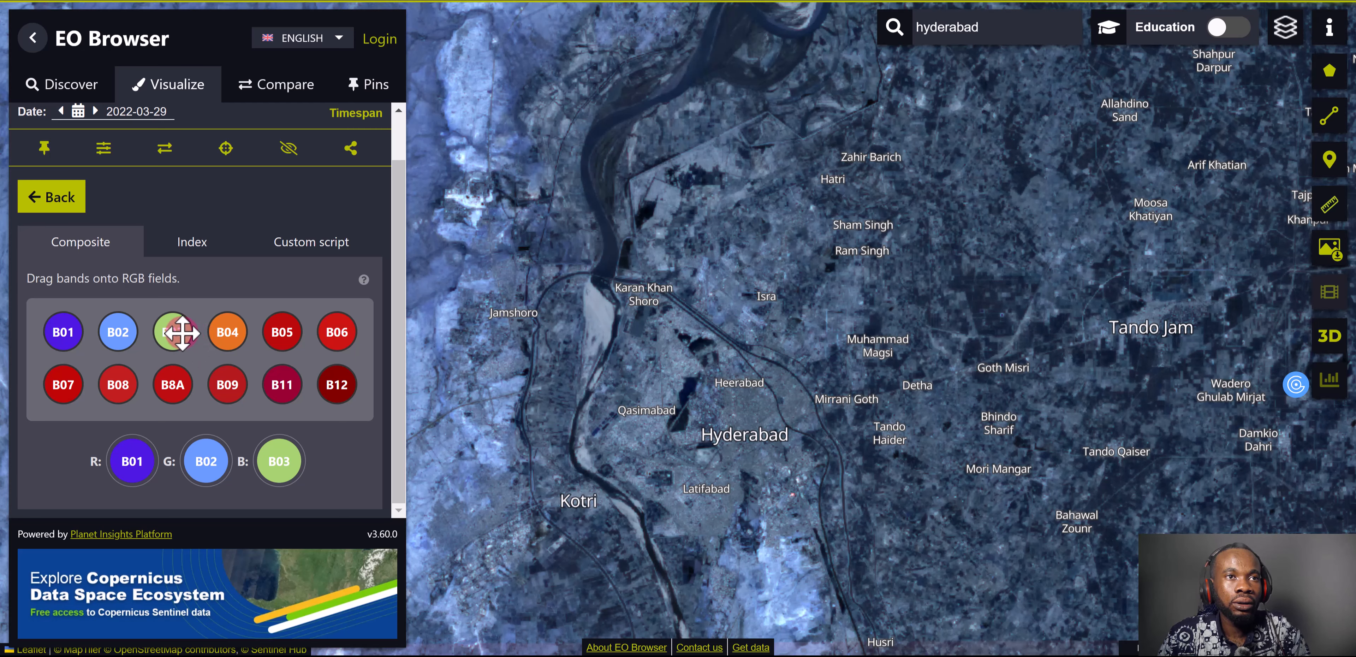
{"action": "left_click_drag", "start_coordinate": [181, 333], "coordinate": [133, 461]}
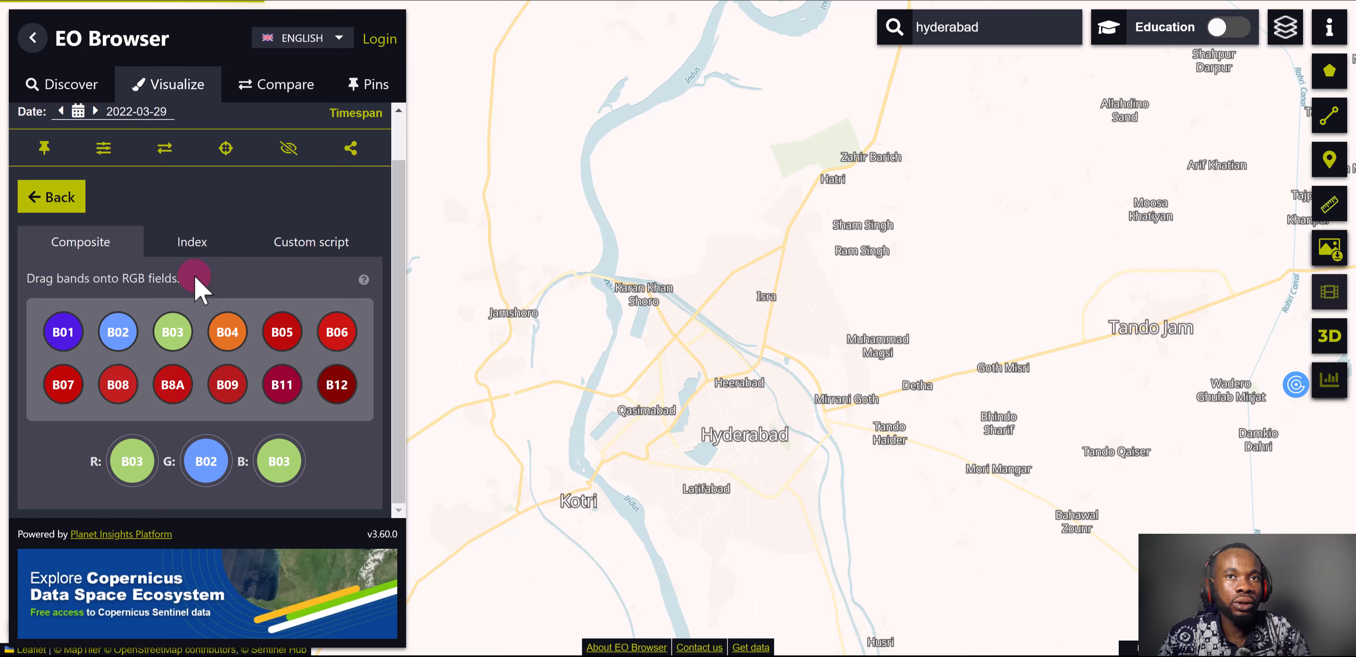
Build a custom index (A-B)/(A+B) with band B03 as A and B08 as B, and color it solid blue
{"action": "left_click", "coordinate": [193, 246]}
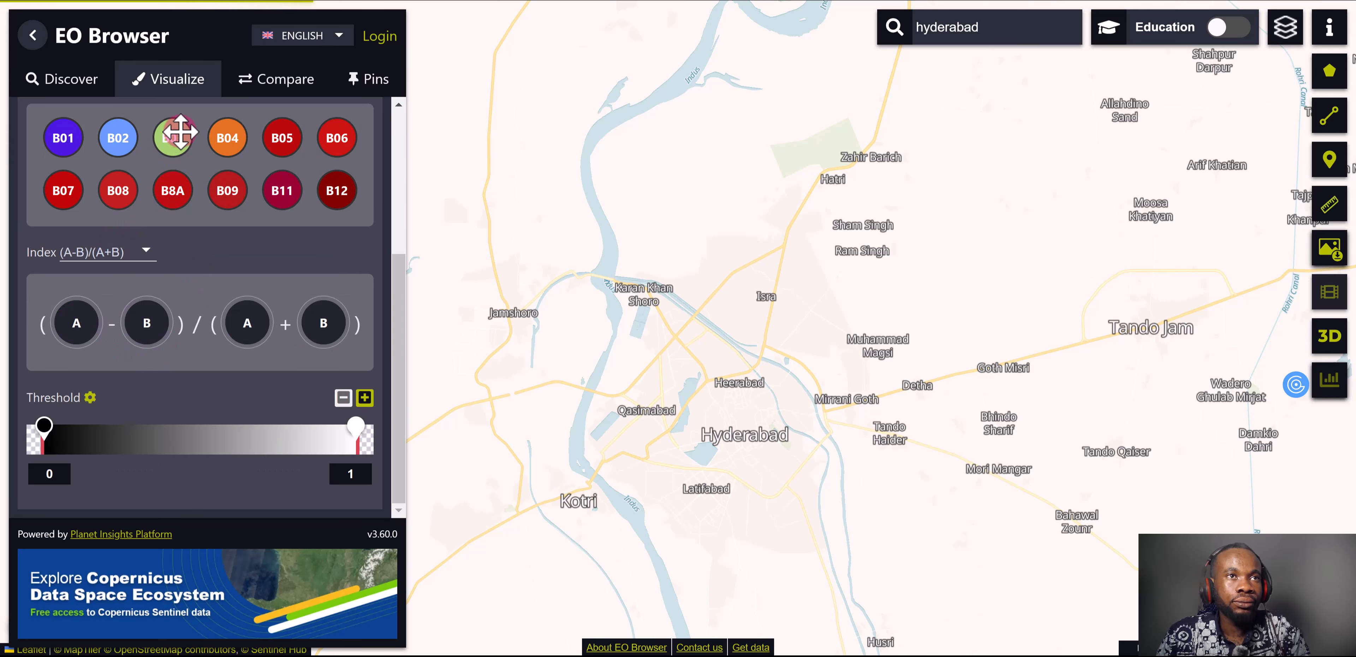
{"action": "left_click_drag", "start_coordinate": [179, 131], "coordinate": [77, 317]}
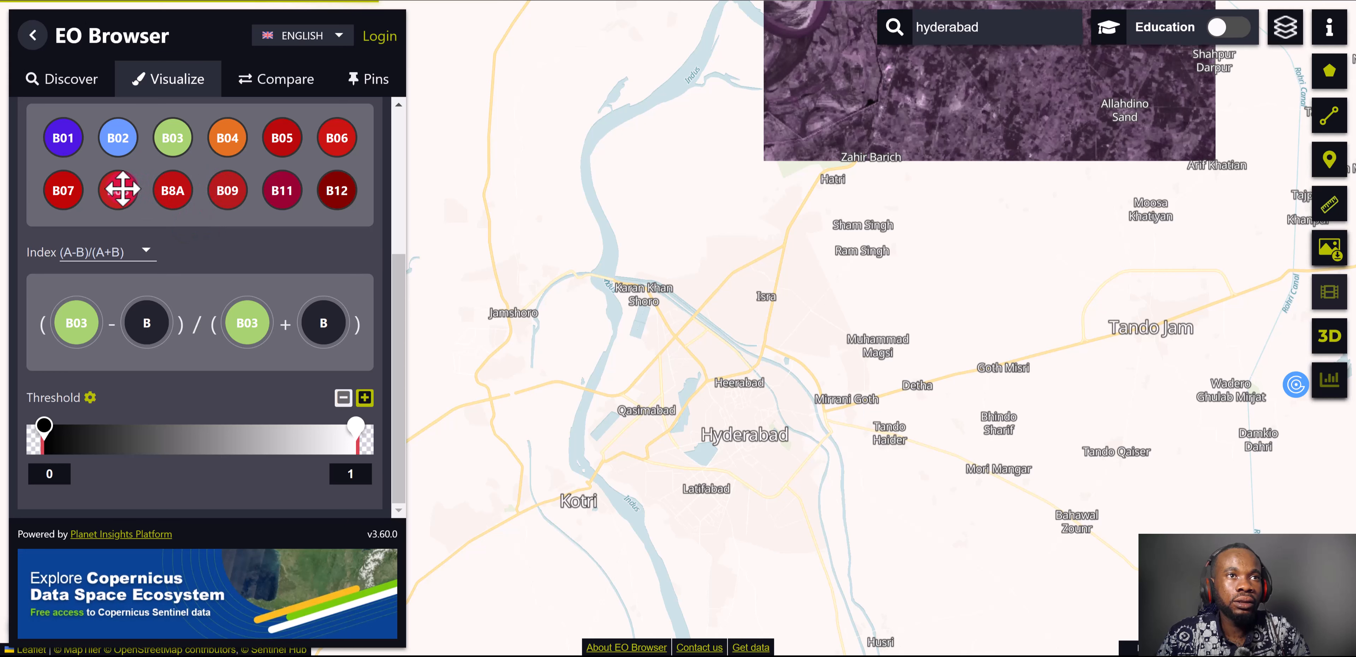
{"action": "left_click_drag", "start_coordinate": [121, 189], "coordinate": [144, 320]}
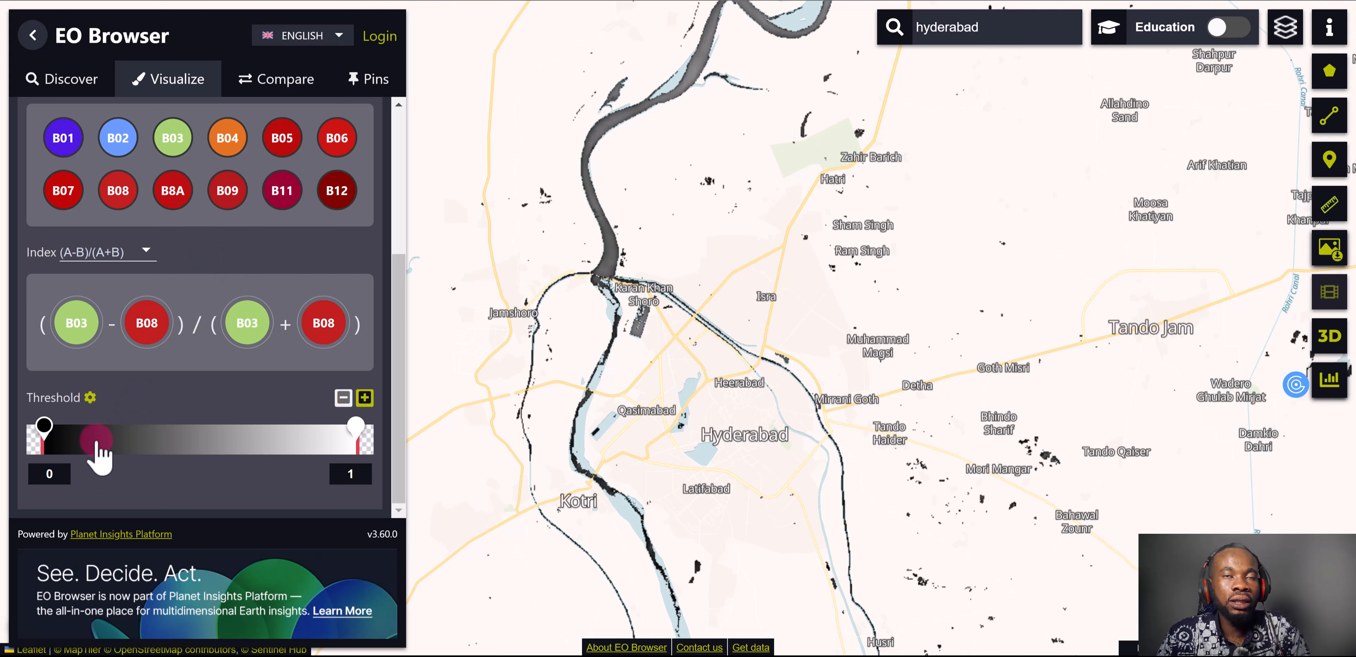
{"action": "left_click", "coordinate": [89, 399]}
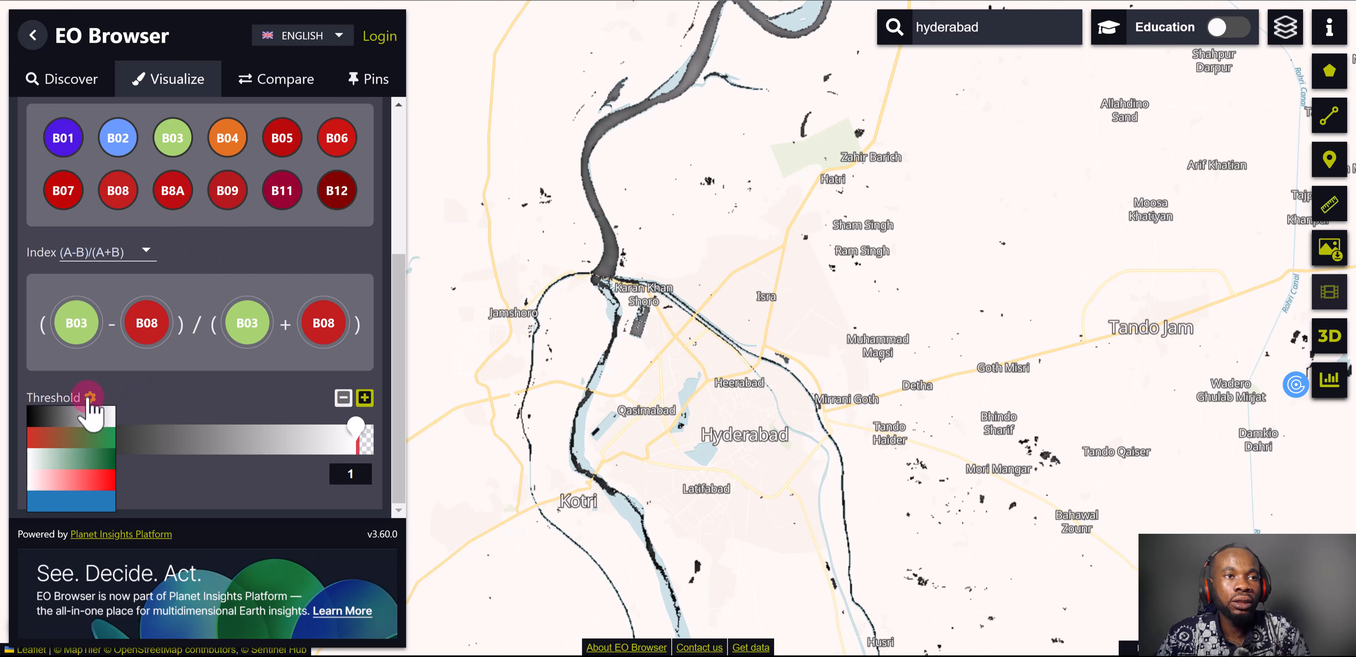
{"action": "left_click", "coordinate": [84, 496]}
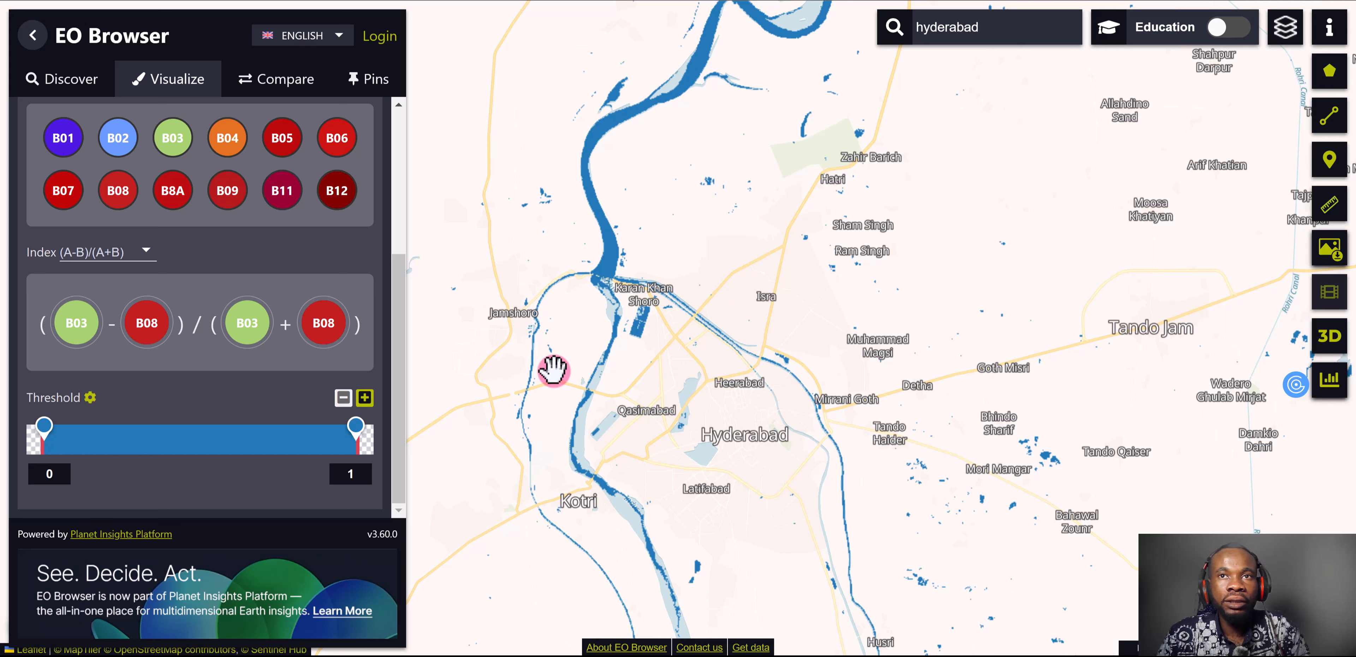
Add the 2022-03-29 custom water index visualization to the comparison list
{"action": "scroll", "coordinate": [302, 273], "scroll_direction": "up", "scroll_amount": 3}
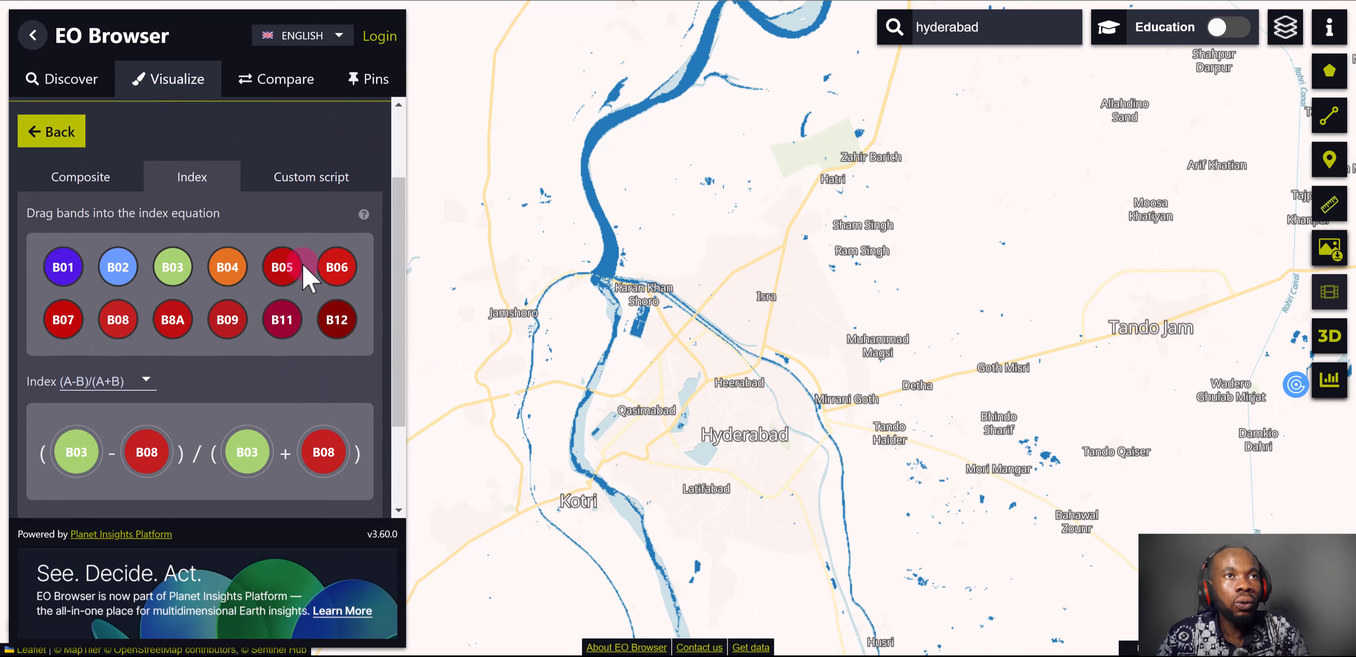
{"action": "scroll", "coordinate": [282, 218], "scroll_direction": "up", "scroll_amount": 2}
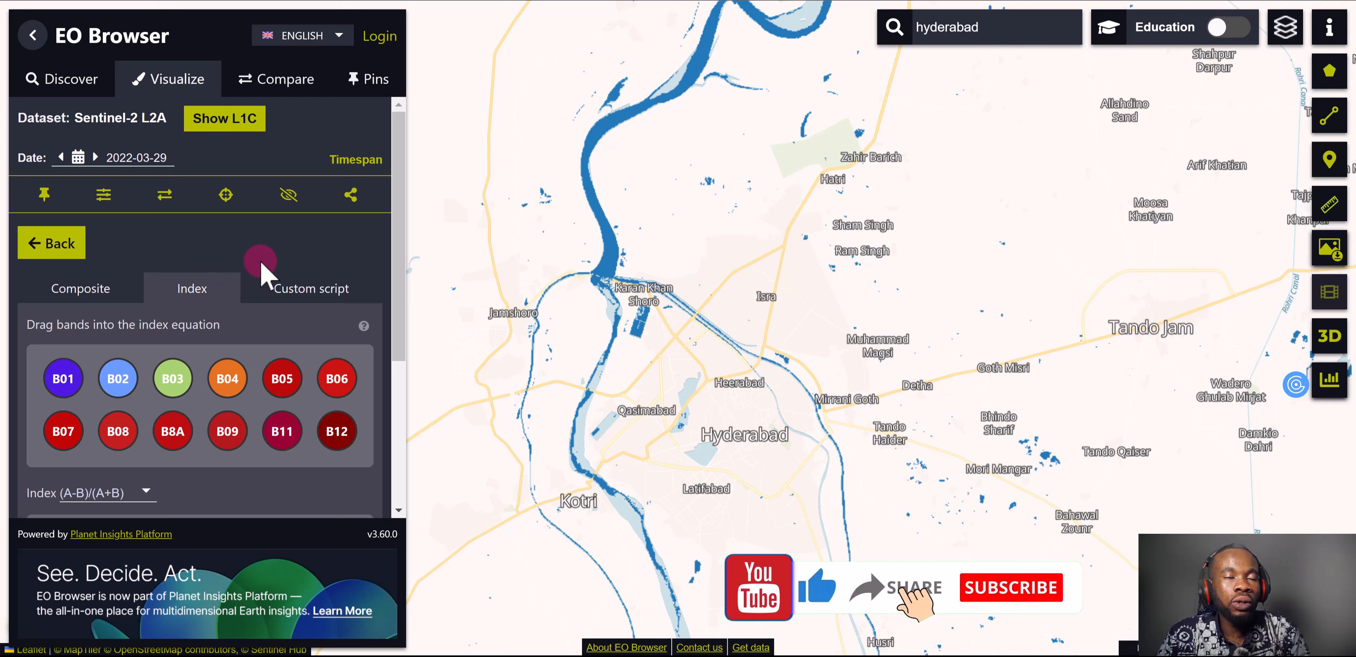
{"action": "left_click", "coordinate": [165, 195]}
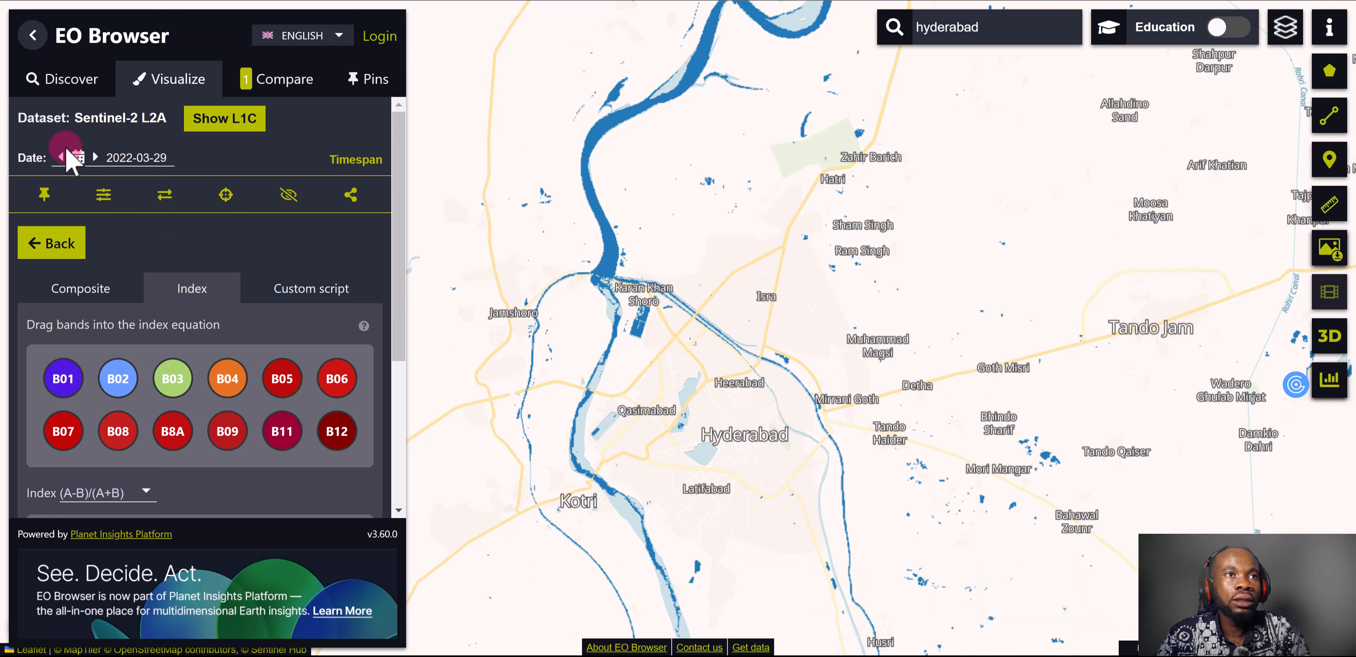
Leave the custom visualization and return from the result list to the image search criteria
{"action": "left_click", "coordinate": [70, 252]}
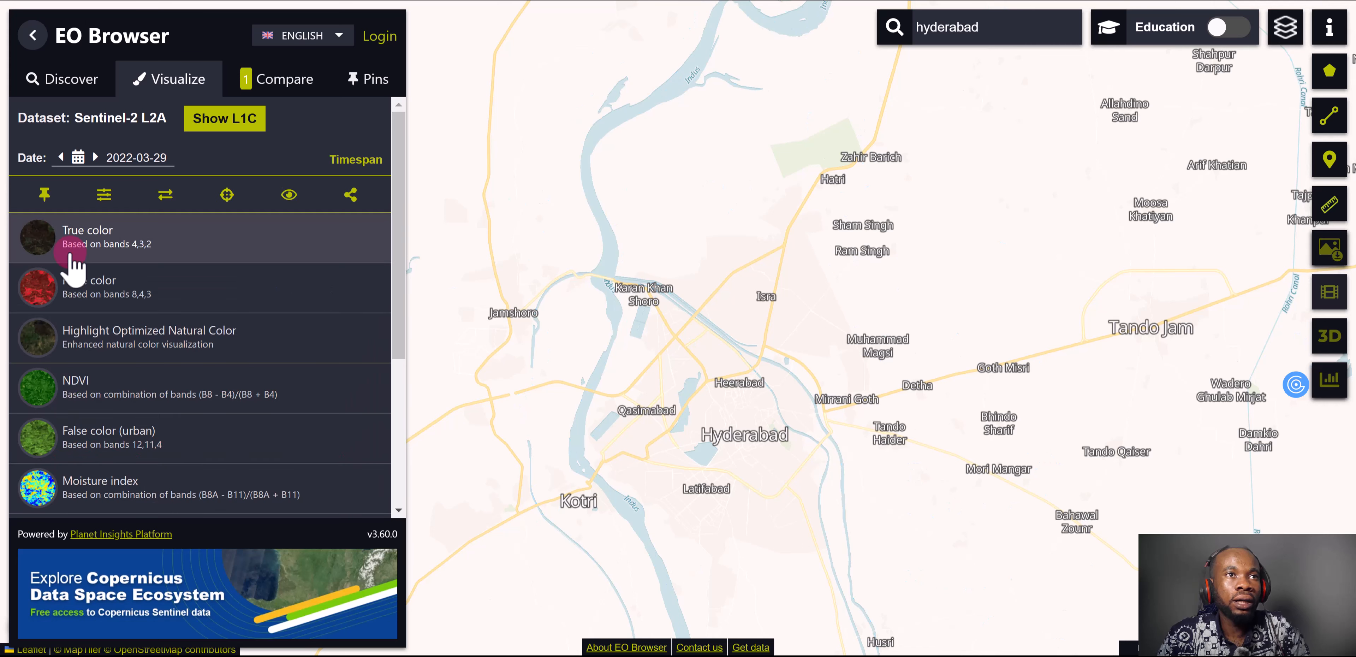
{"action": "left_click", "coordinate": [75, 87]}
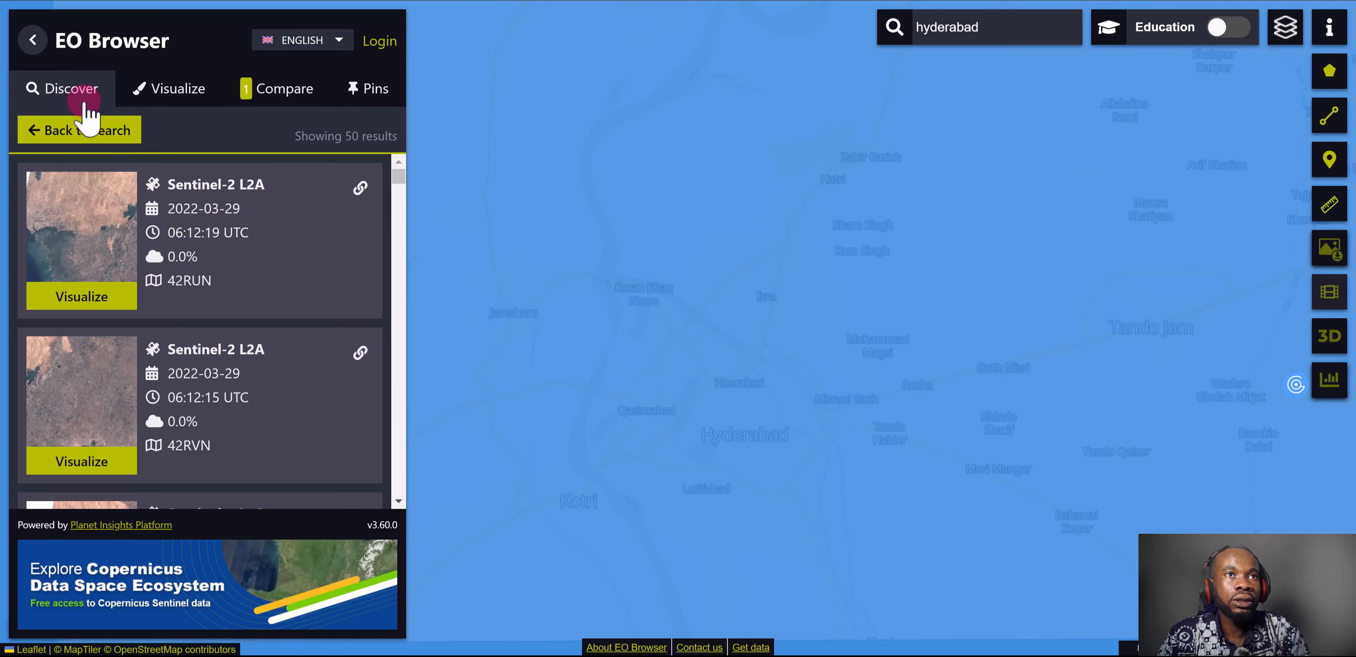
{"action": "left_click", "coordinate": [112, 141]}
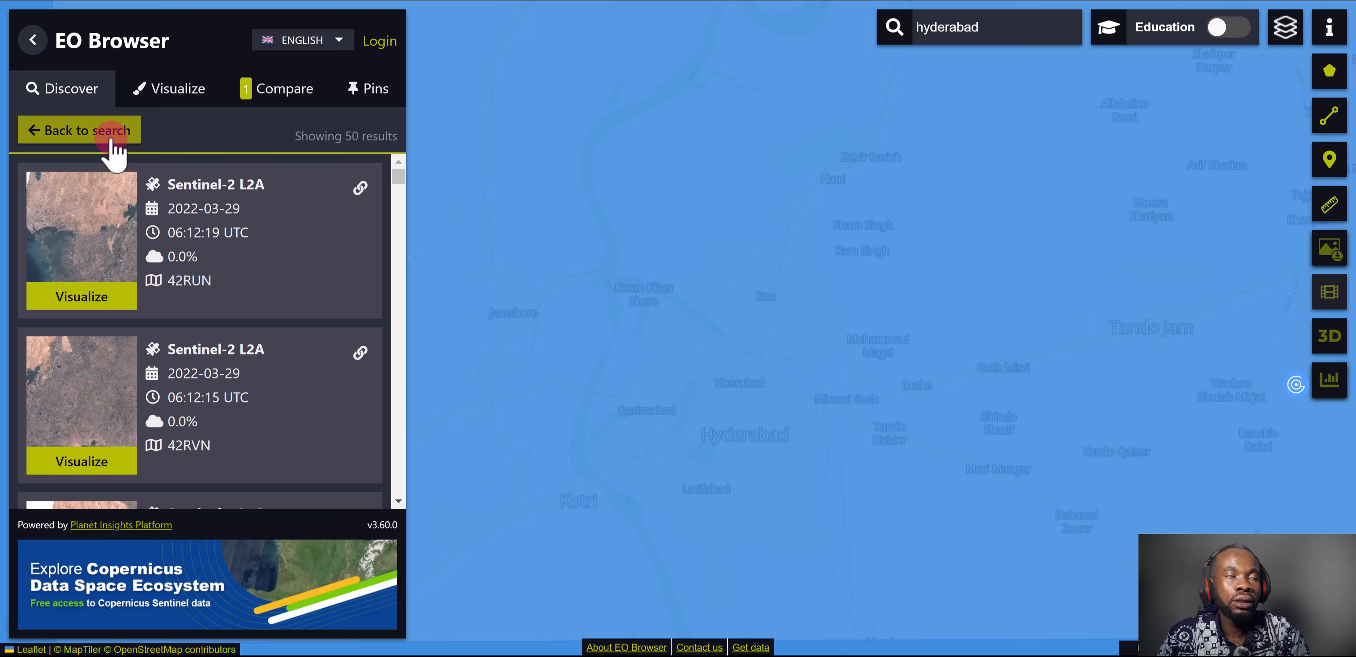
{"action": "left_click", "coordinate": [112, 141]}
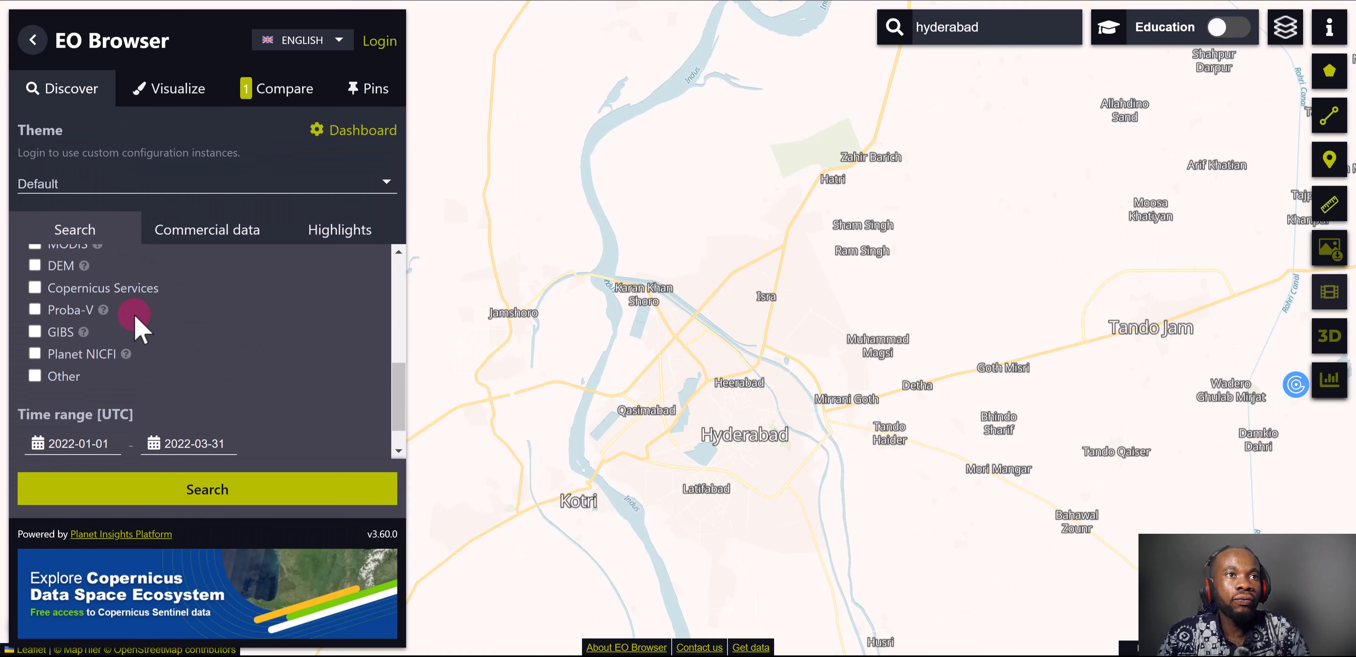
{"action": "left_click", "coordinate": [63, 443]}
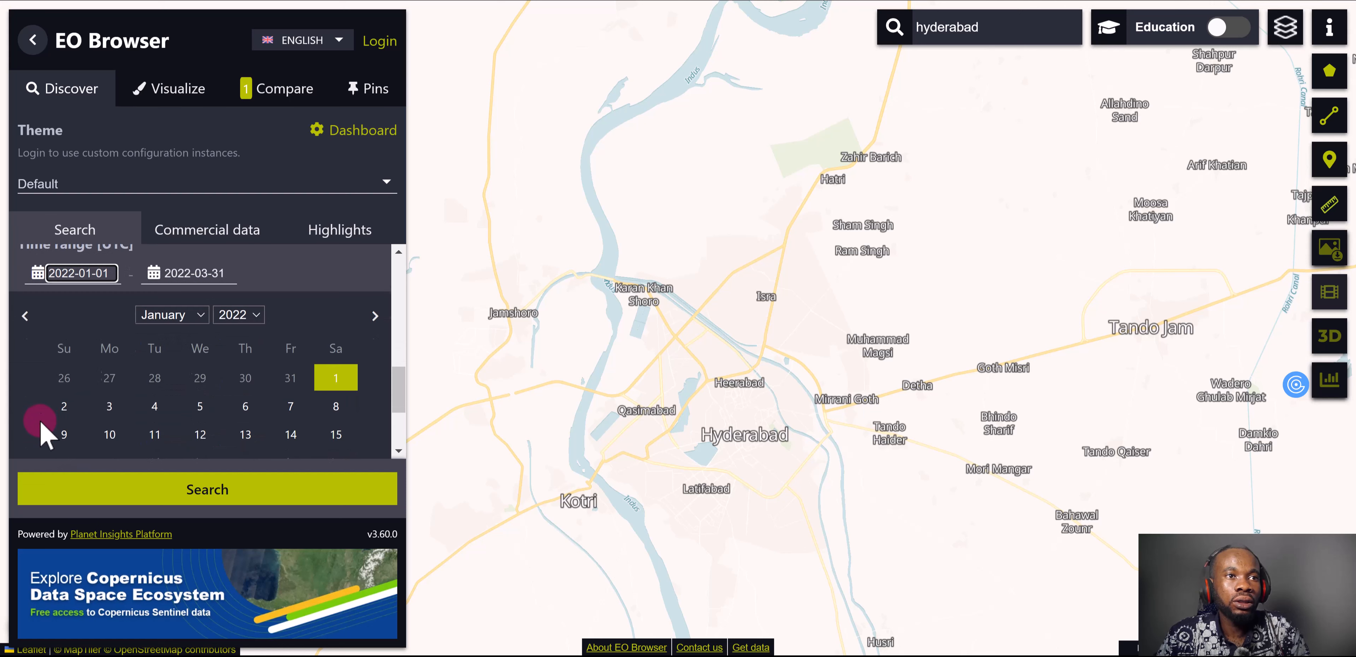
{"action": "left_click", "coordinate": [197, 311]}
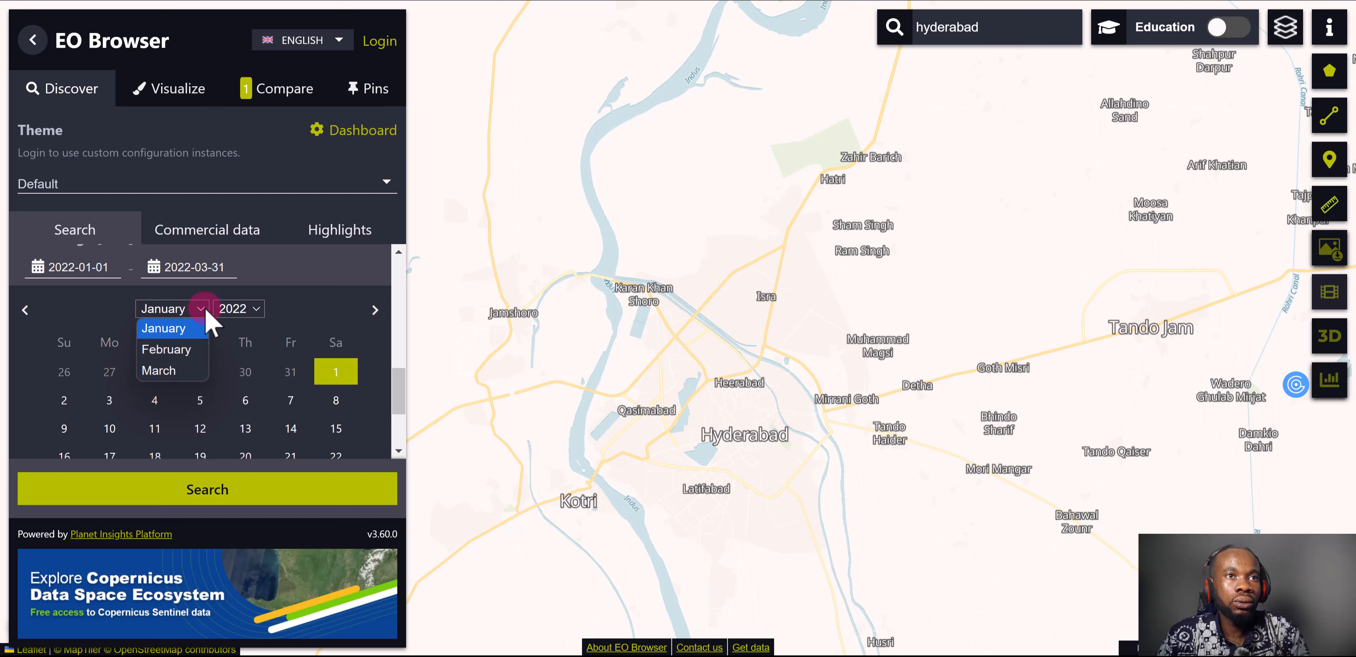
{"action": "left_click", "coordinate": [305, 330]}
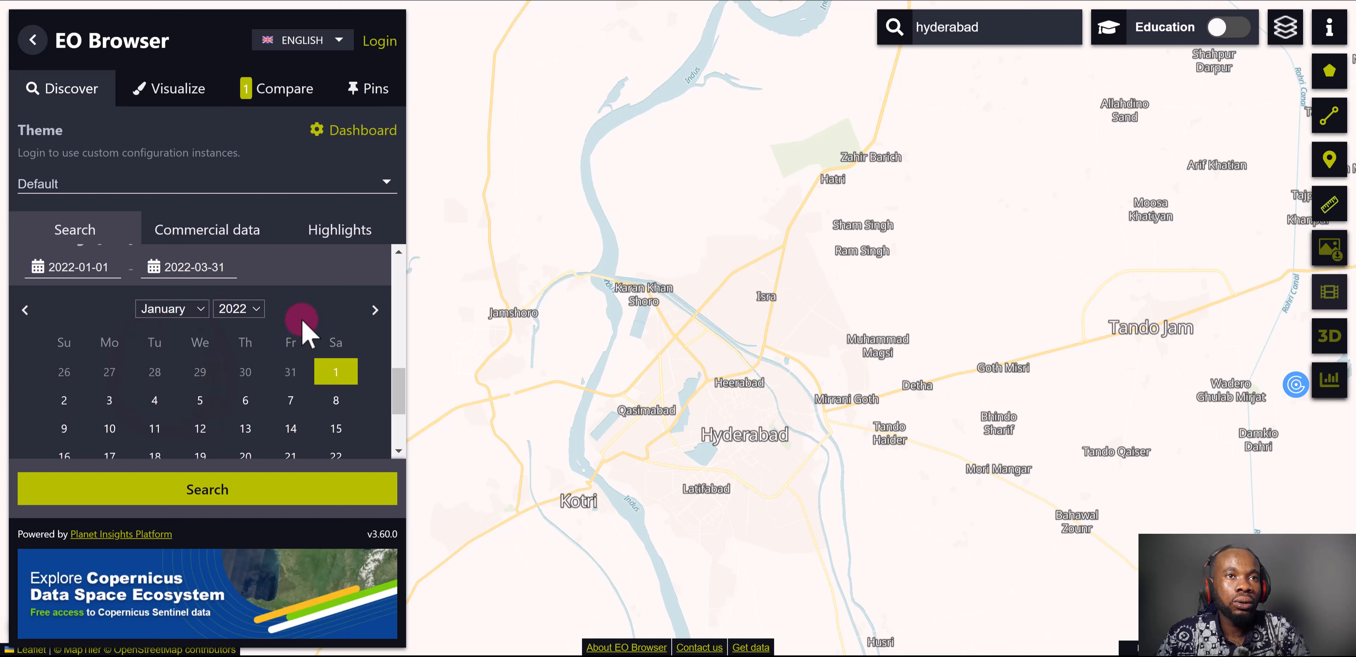
{"action": "scroll", "coordinate": [173, 389], "scroll_direction": "down", "scroll_amount": 2}
{"action": "scroll", "coordinate": [173, 363], "scroll_direction": "up", "scroll_amount": 3}
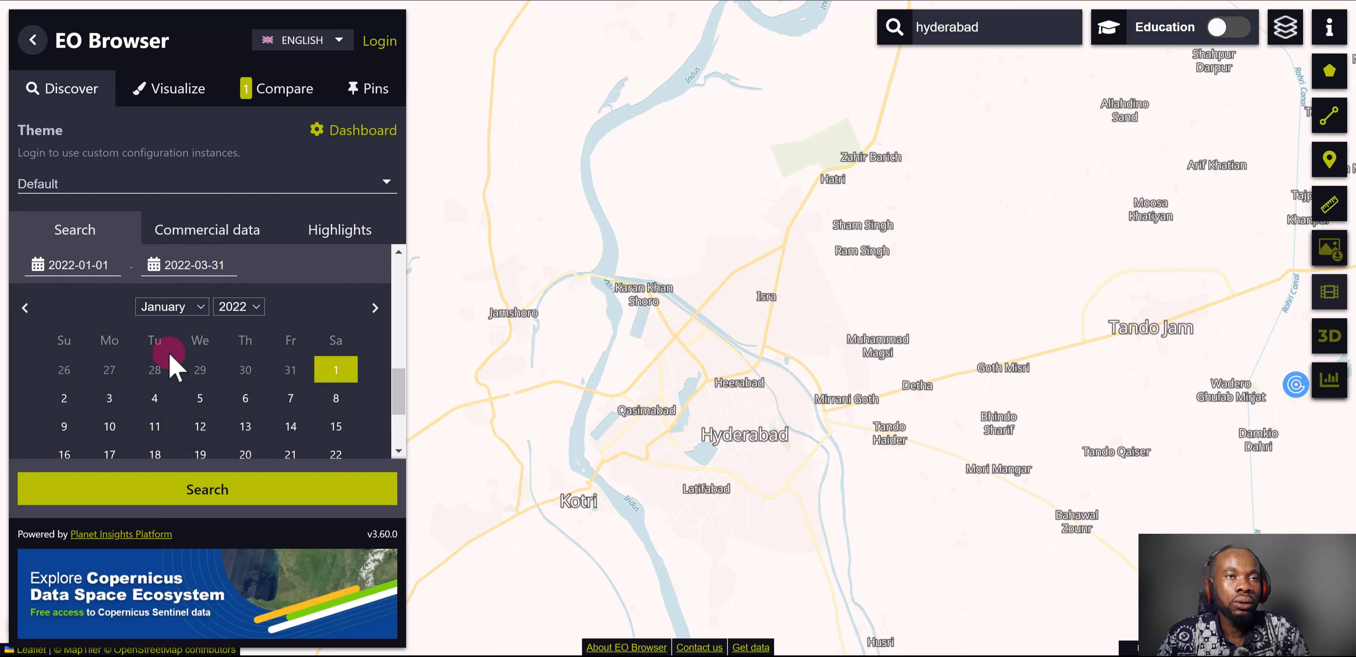
{"action": "left_click", "coordinate": [39, 356]}
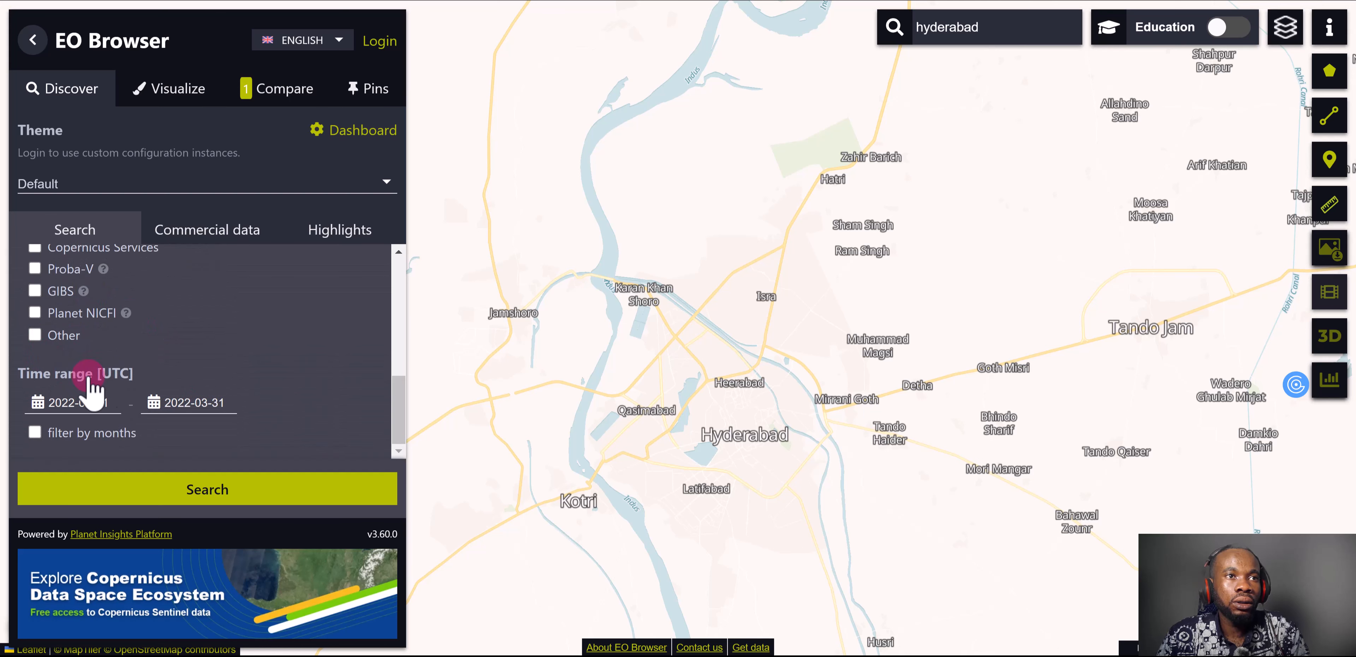
{"action": "left_click", "coordinate": [119, 392]}
{"action": "scroll", "coordinate": [188, 347], "scroll_direction": "down", "scroll_amount": 4}
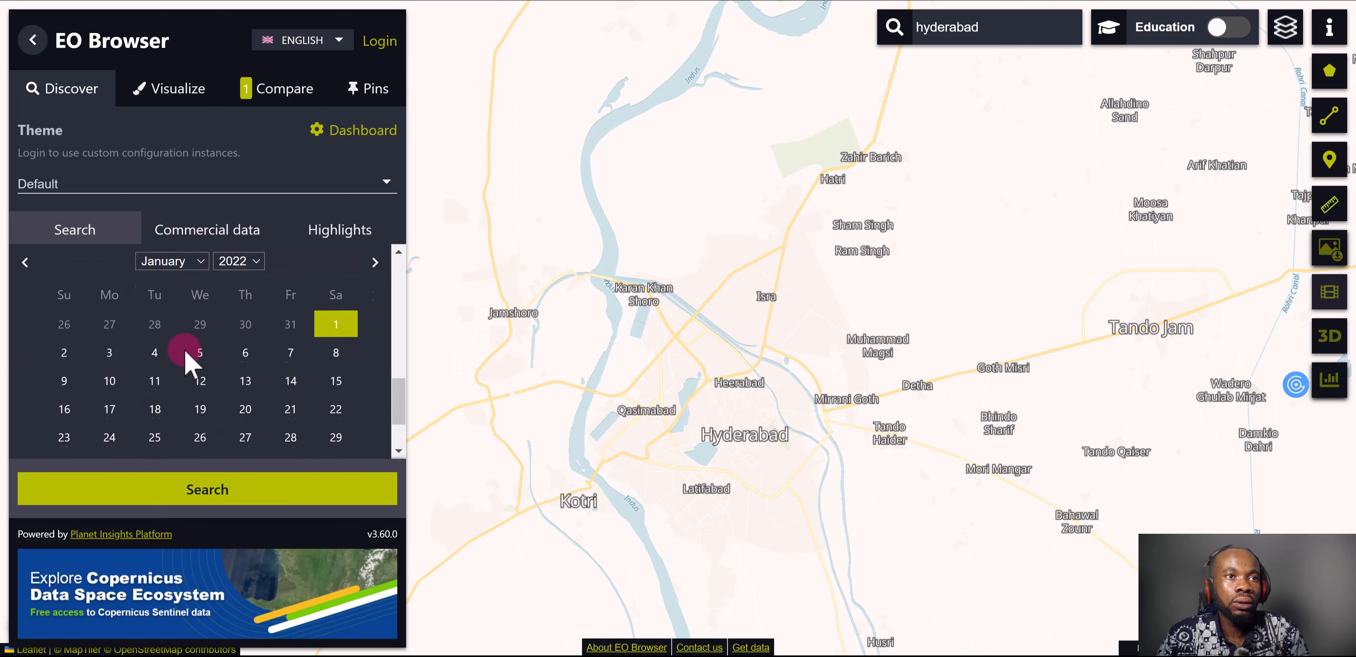
{"action": "scroll", "coordinate": [226, 342], "scroll_direction": "up", "scroll_amount": 2}
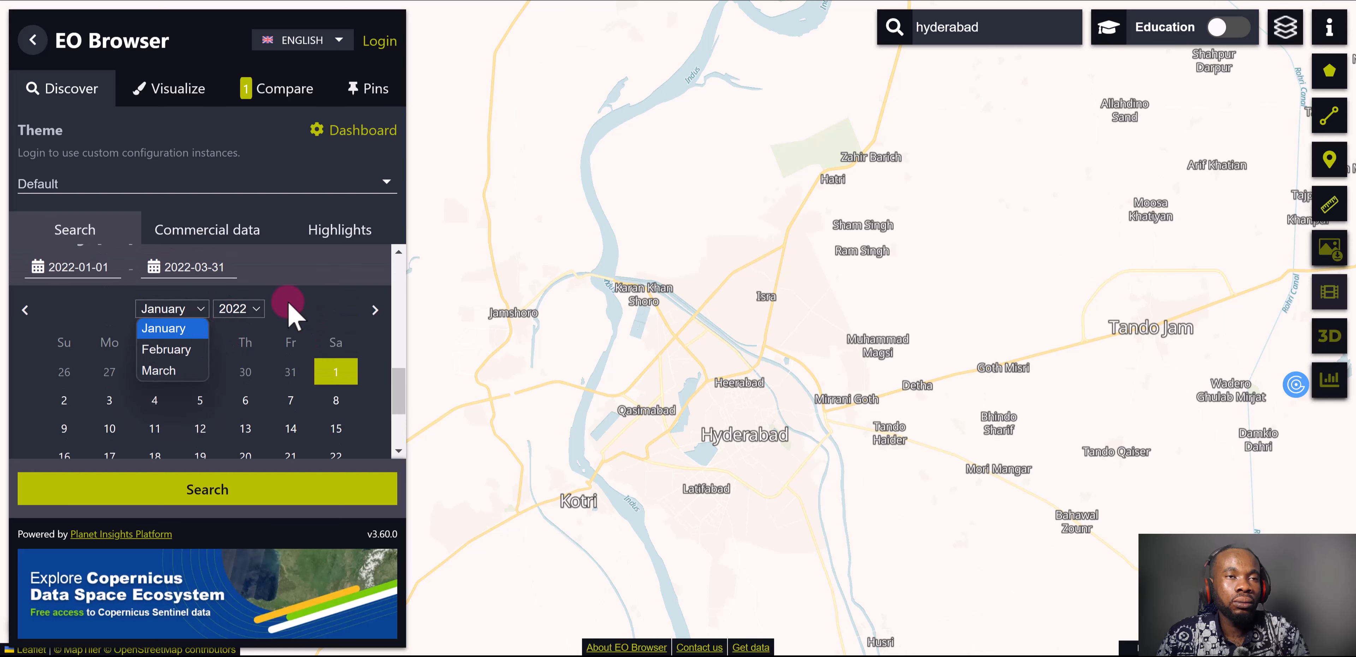
{"action": "left_click", "coordinate": [308, 304]}
{"action": "scroll", "coordinate": [159, 321], "scroll_direction": "up", "scroll_amount": 1}
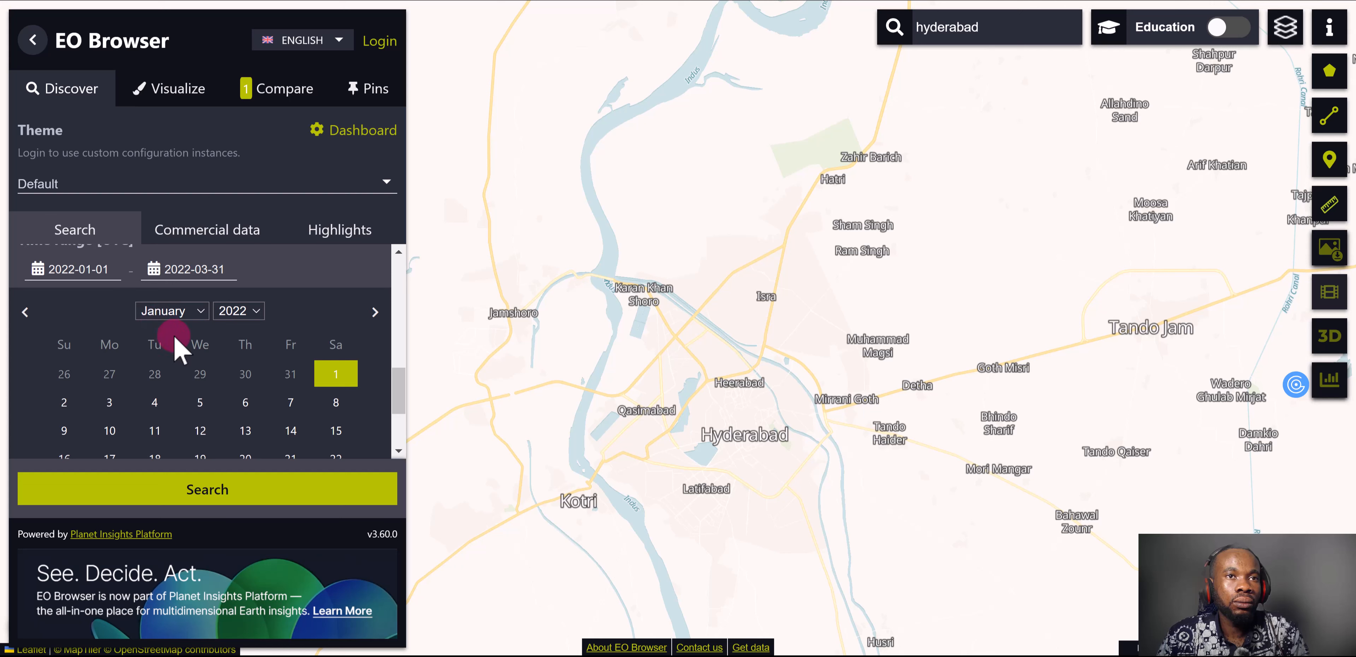
{"action": "scroll", "coordinate": [175, 350], "scroll_direction": "up", "scroll_amount": 2}
Move the end date of the search time range to September 2022, giving 2022-09-30
{"action": "left_click", "coordinate": [153, 357]}
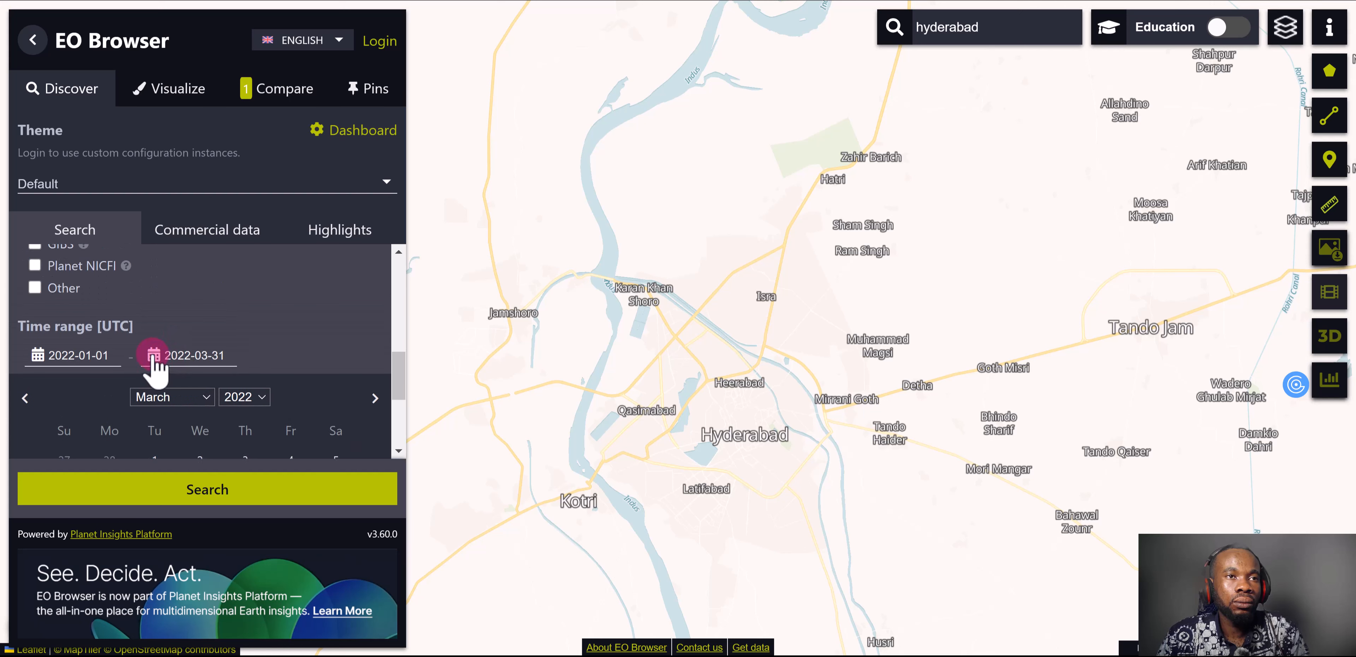
{"action": "left_click", "coordinate": [262, 396]}
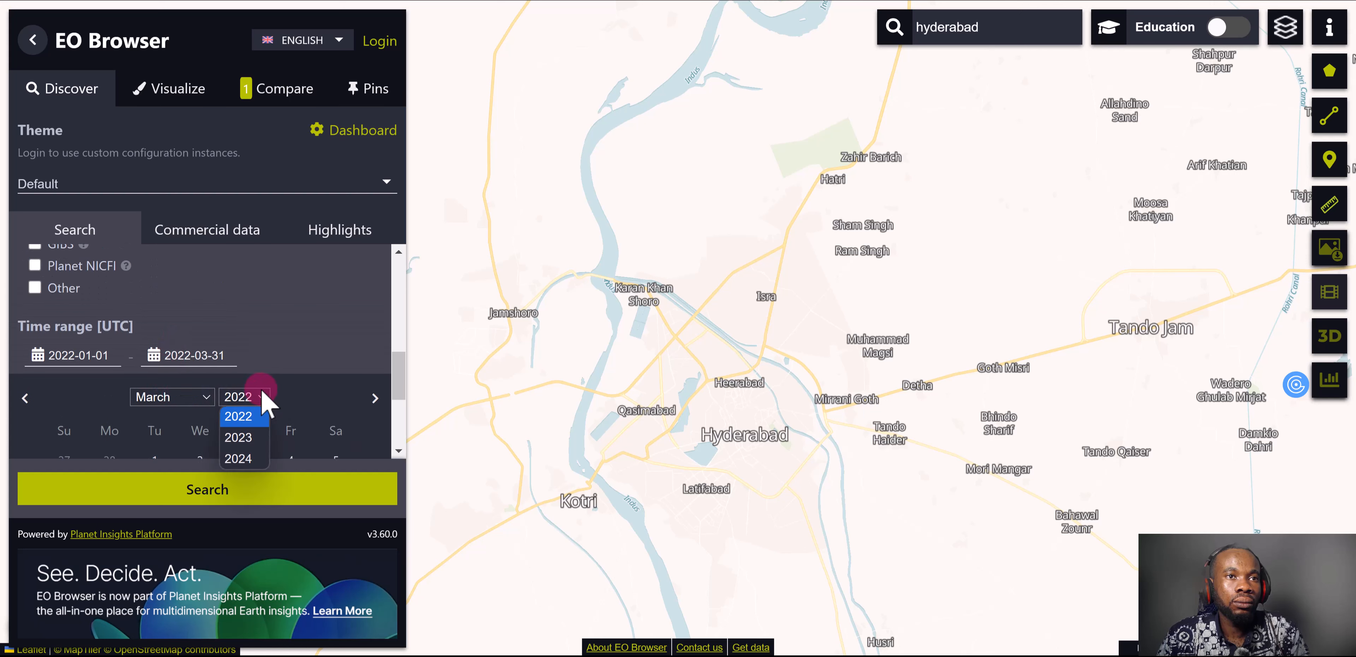
{"action": "left_click", "coordinate": [257, 415]}
{"action": "left_click", "coordinate": [206, 405]}
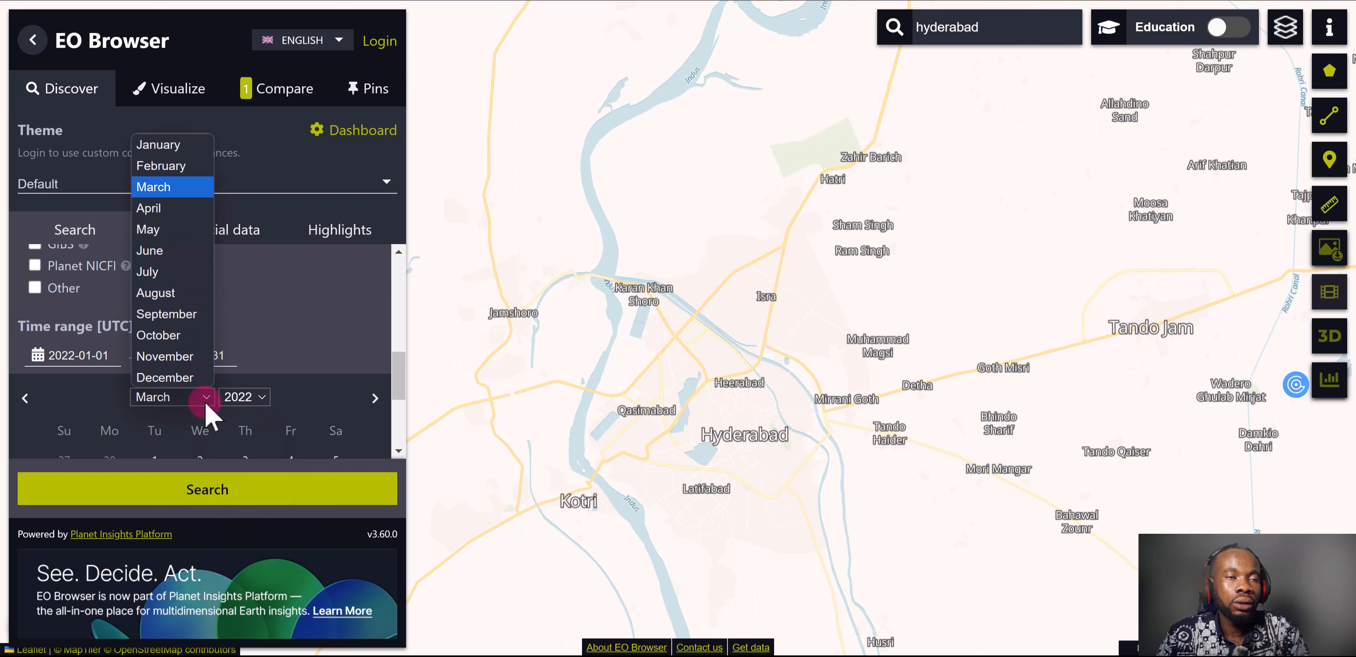
{"action": "left_click", "coordinate": [169, 314]}
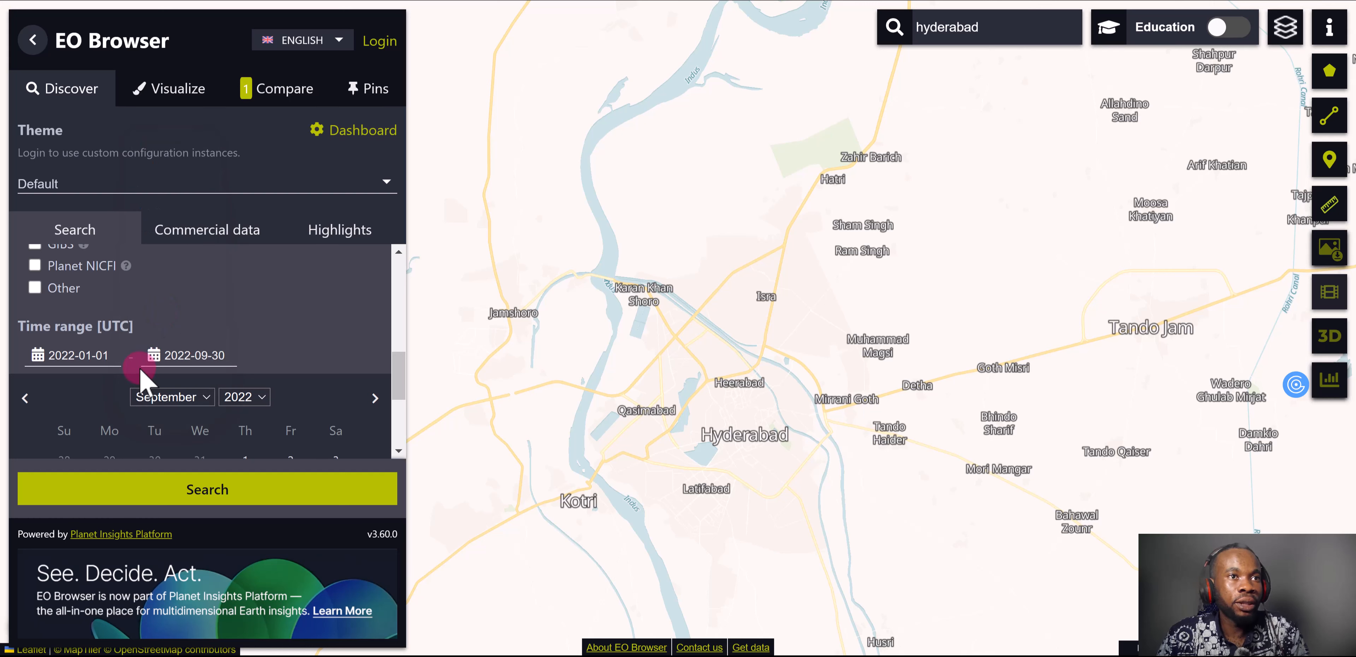
Set the start date of the time range to 2022-08-01 and reselect 2022-09-30 as the end date
{"action": "left_click", "coordinate": [45, 368]}
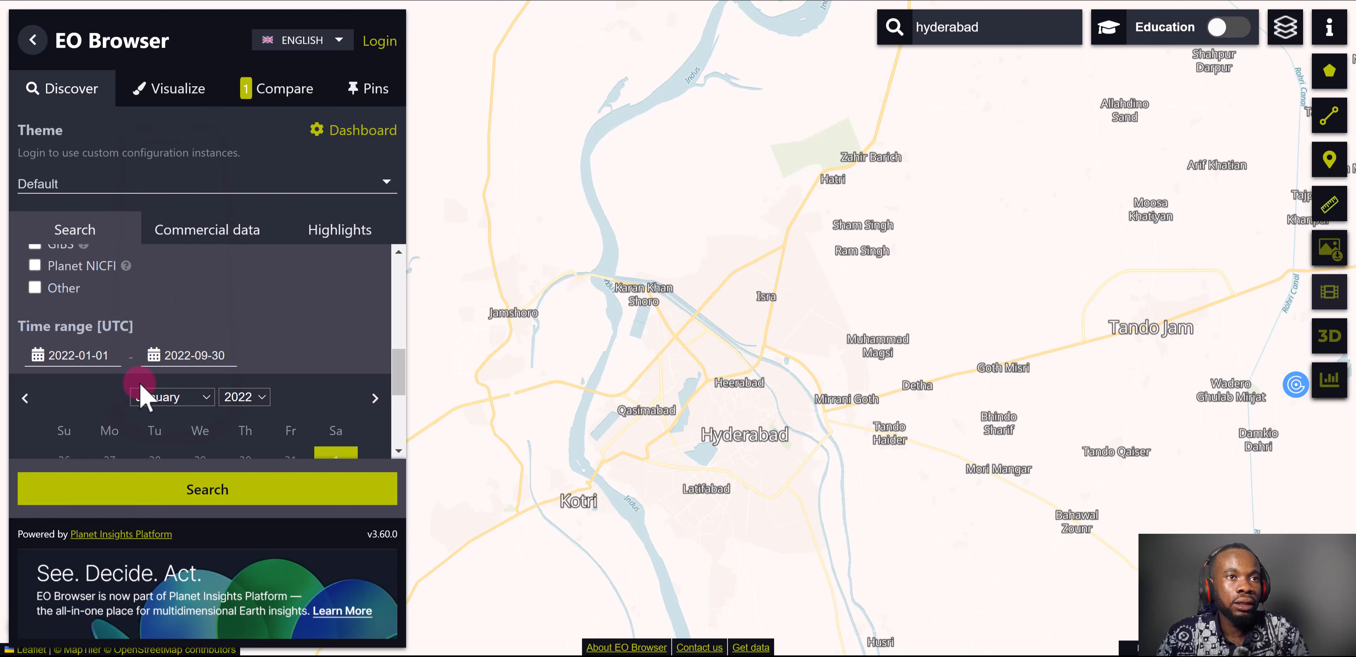
{"action": "left_click", "coordinate": [200, 397]}
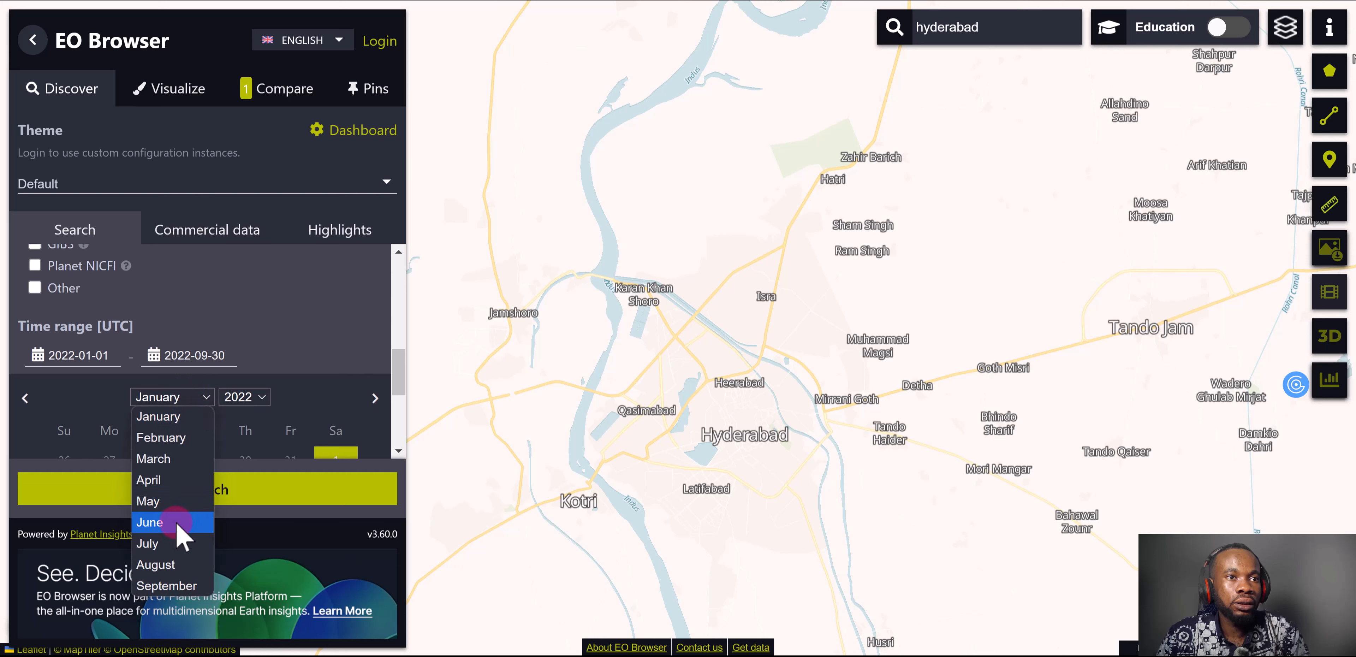
{"action": "left_click", "coordinate": [173, 565]}
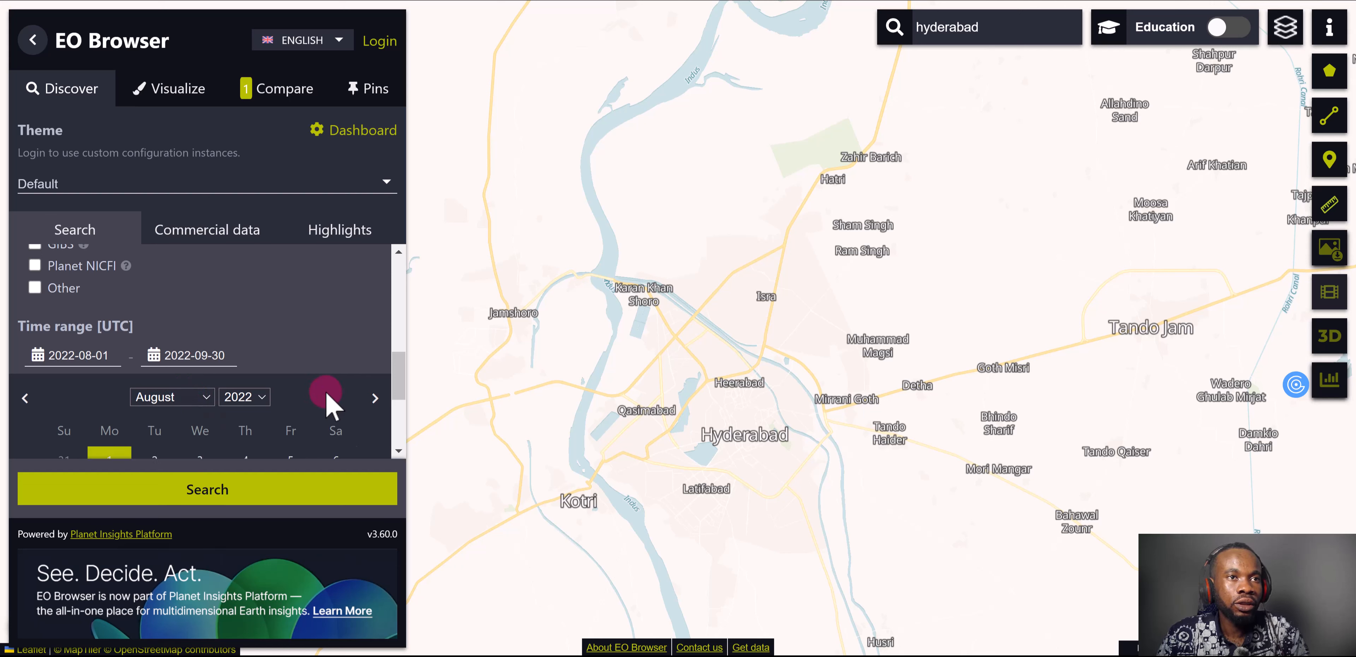
{"action": "scroll", "coordinate": [296, 415], "scroll_direction": "down", "scroll_amount": 2}
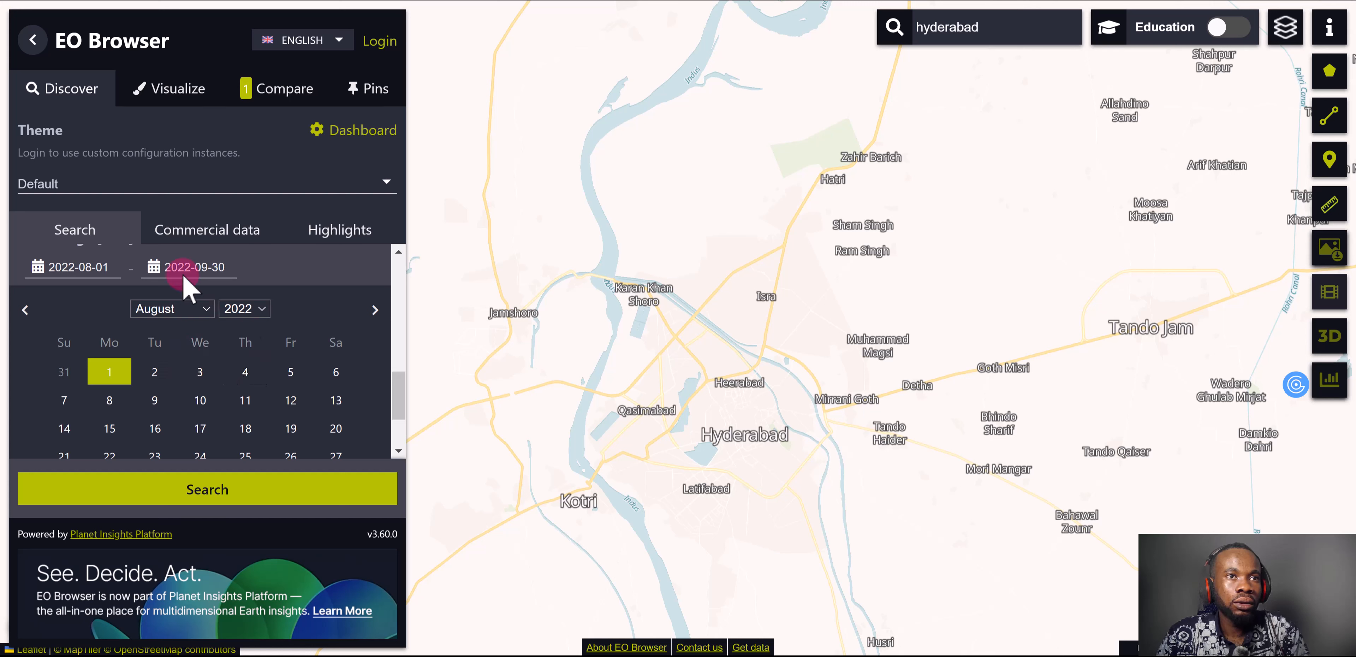
{"action": "left_click", "coordinate": [157, 270]}
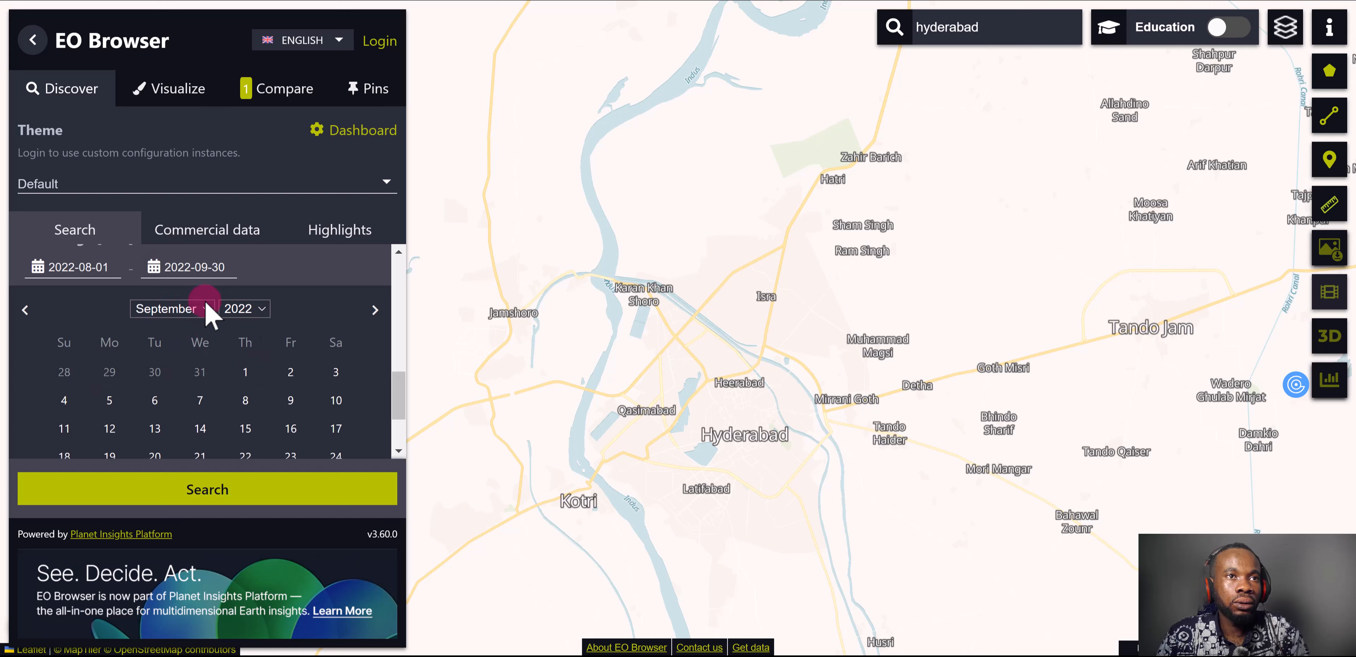
{"action": "scroll", "coordinate": [231, 415], "scroll_direction": "down", "scroll_amount": 2}
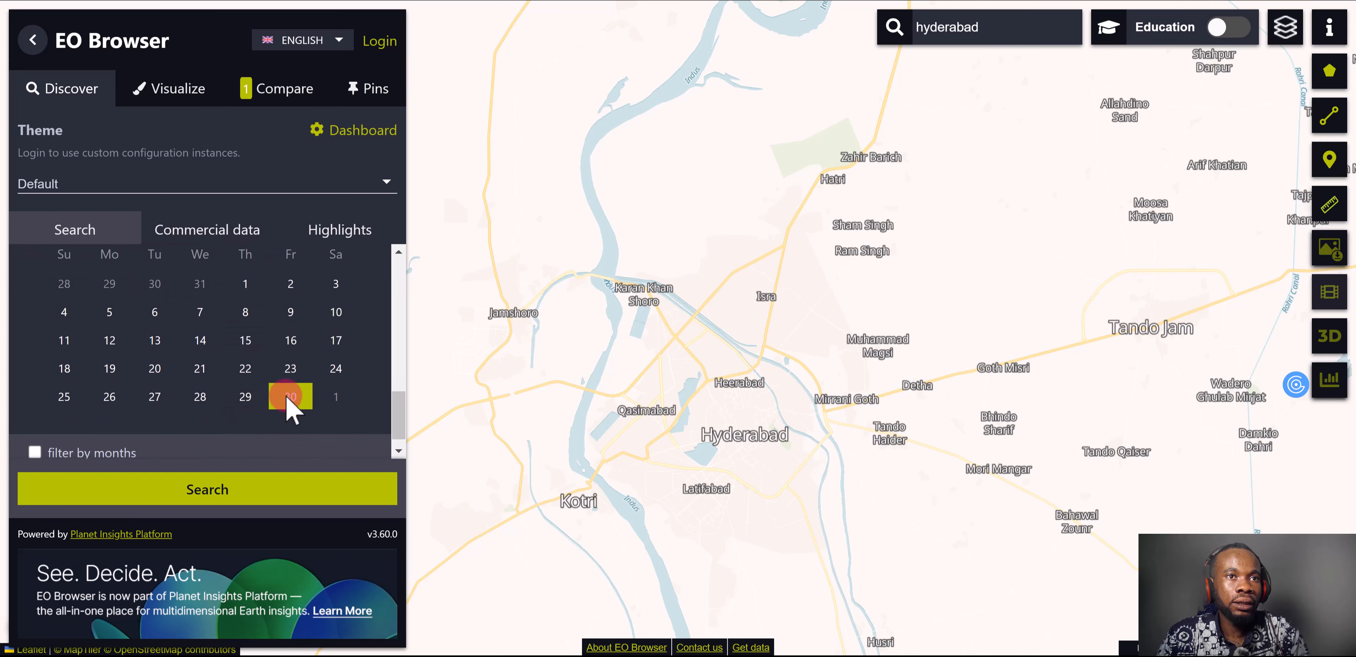
{"action": "left_click", "coordinate": [288, 399]}
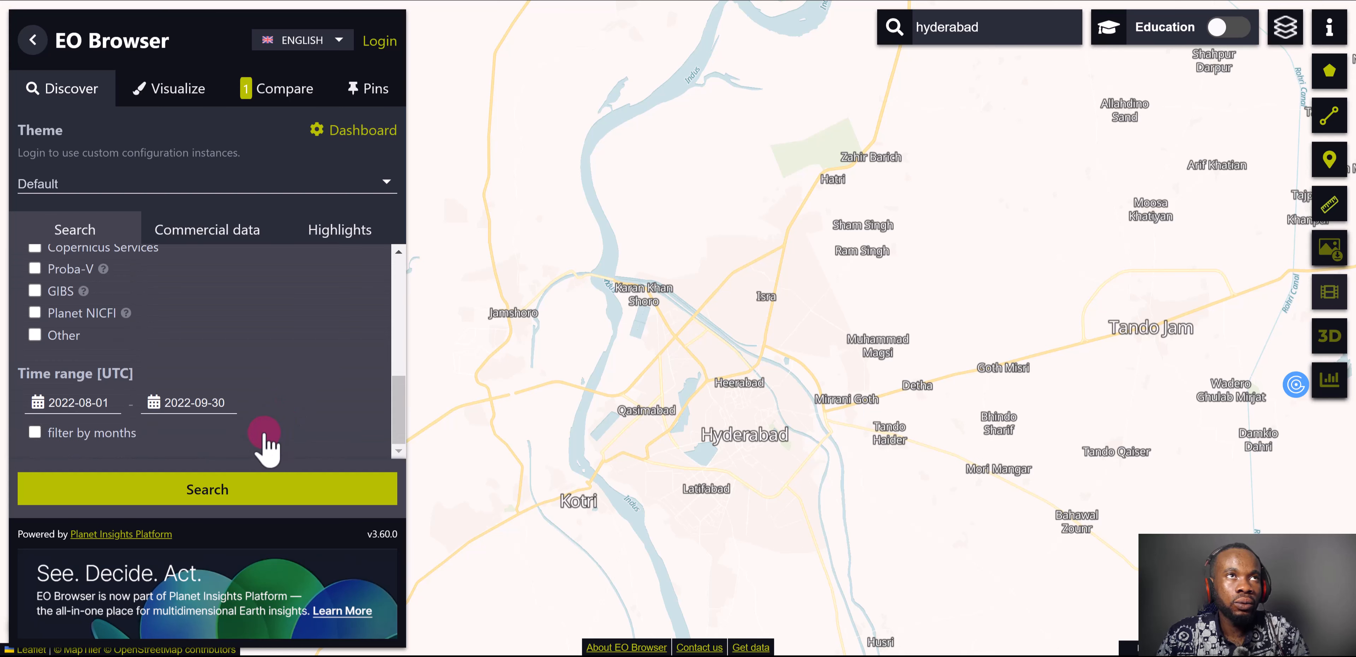
Search for imagery in the August–September 2022 range and visualize the cloud-free Sentinel-2 L2A scene of 2022-09-10, tile 42RVP, over Hyderabad
{"action": "left_click", "coordinate": [254, 506]}
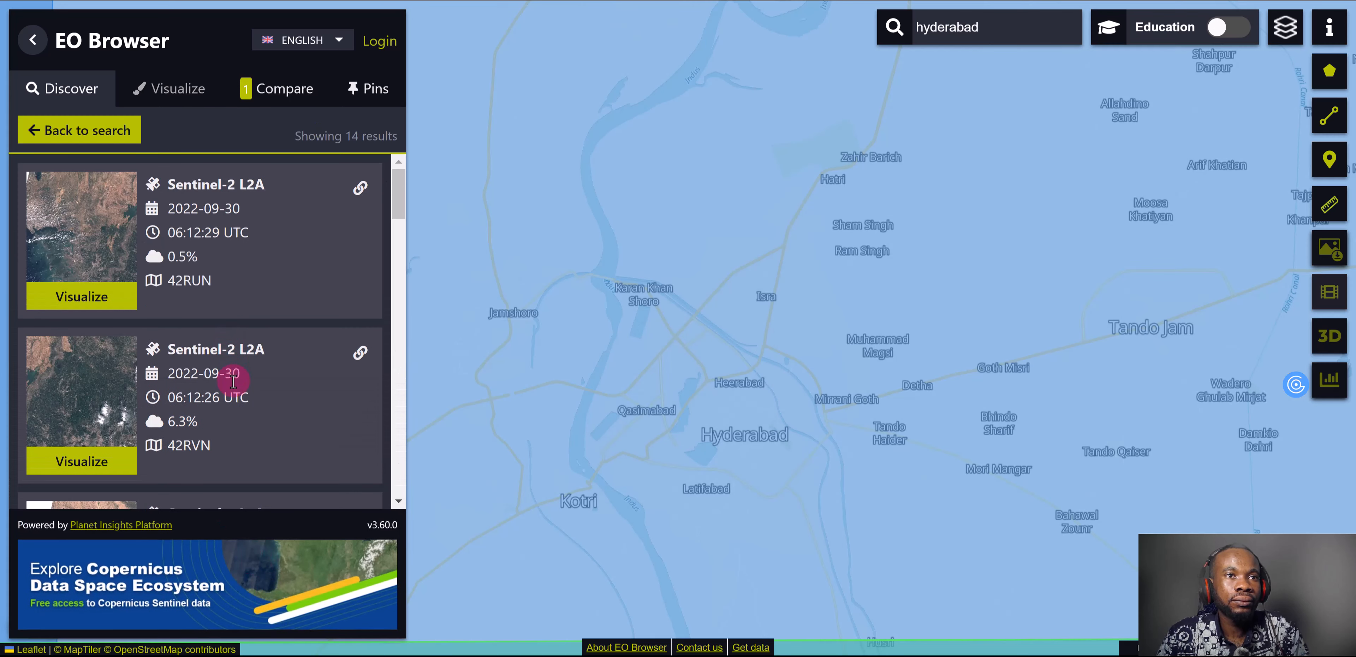
{"action": "scroll", "coordinate": [234, 381], "scroll_direction": "down", "scroll_amount": 3}
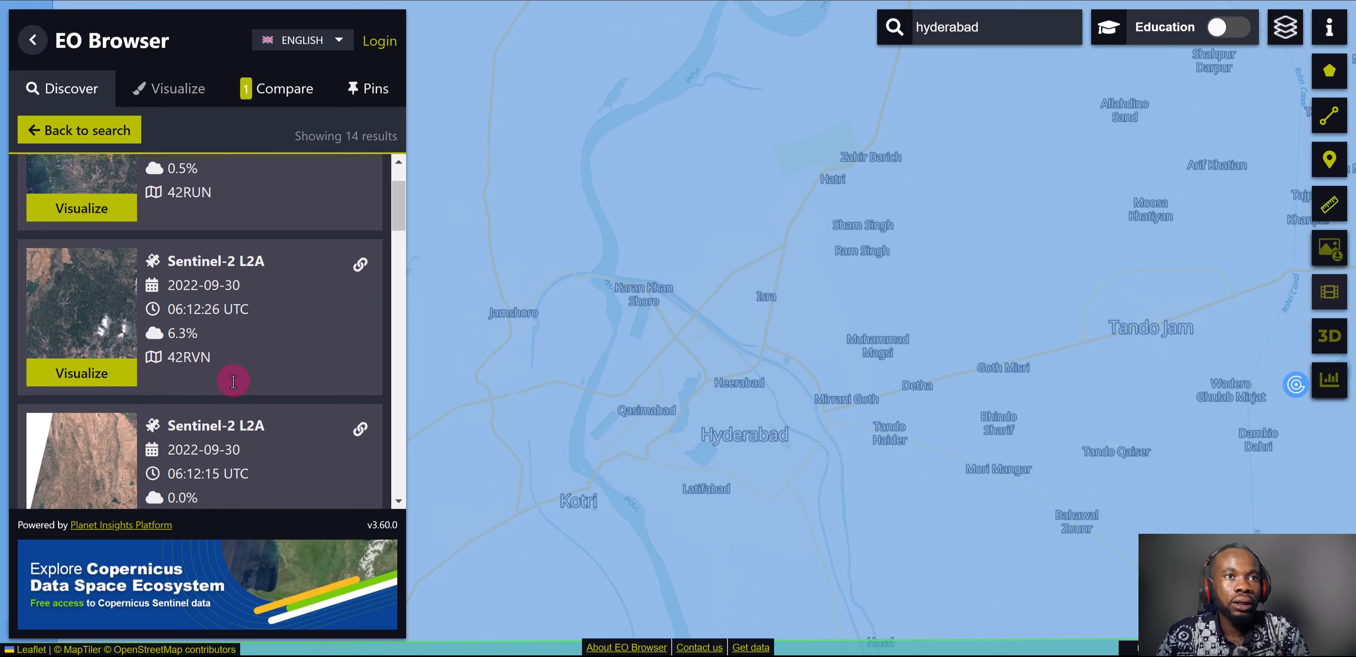
{"action": "left_click", "coordinate": [734, 381]}
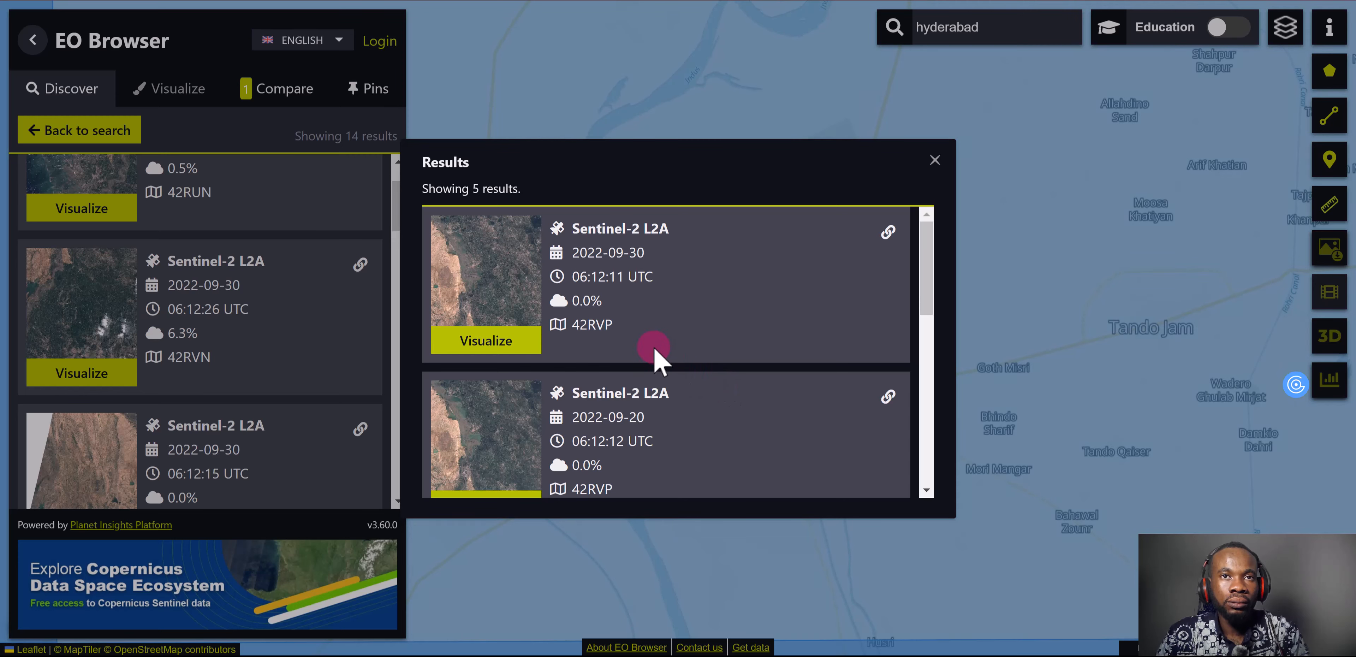
{"action": "scroll", "coordinate": [638, 421], "scroll_direction": "down", "scroll_amount": 2}
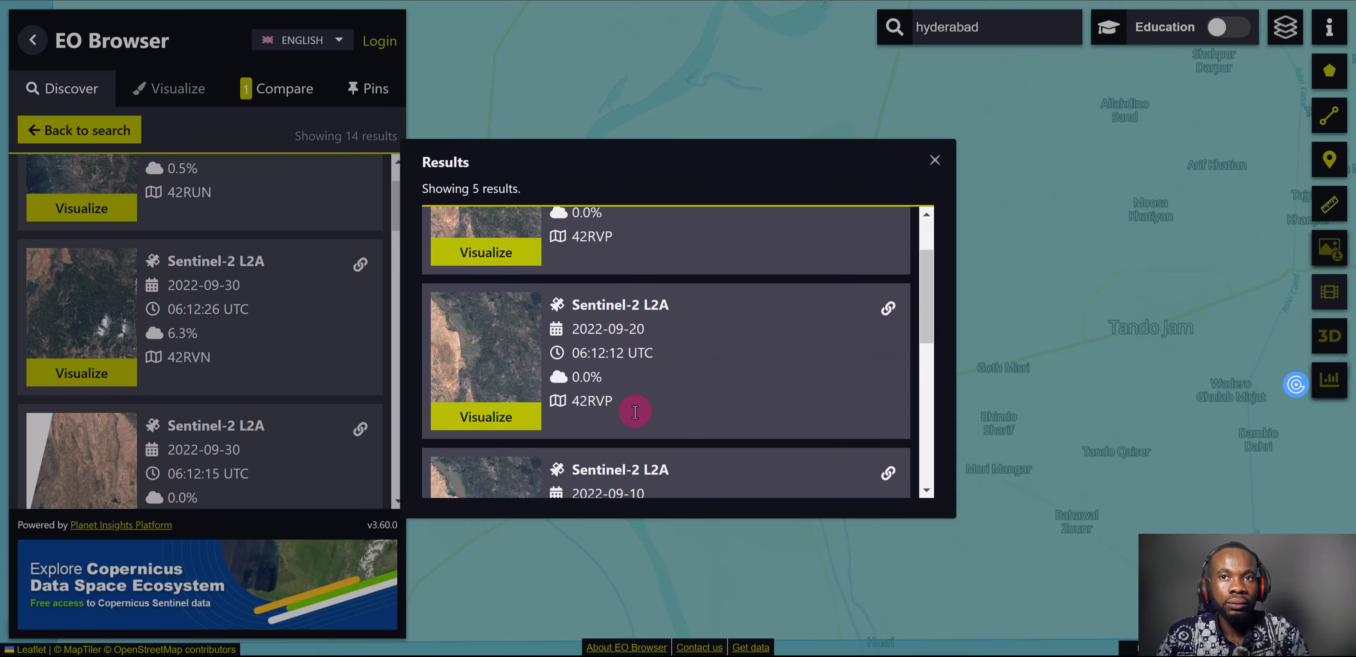
{"action": "scroll", "coordinate": [641, 424], "scroll_direction": "down", "scroll_amount": 2}
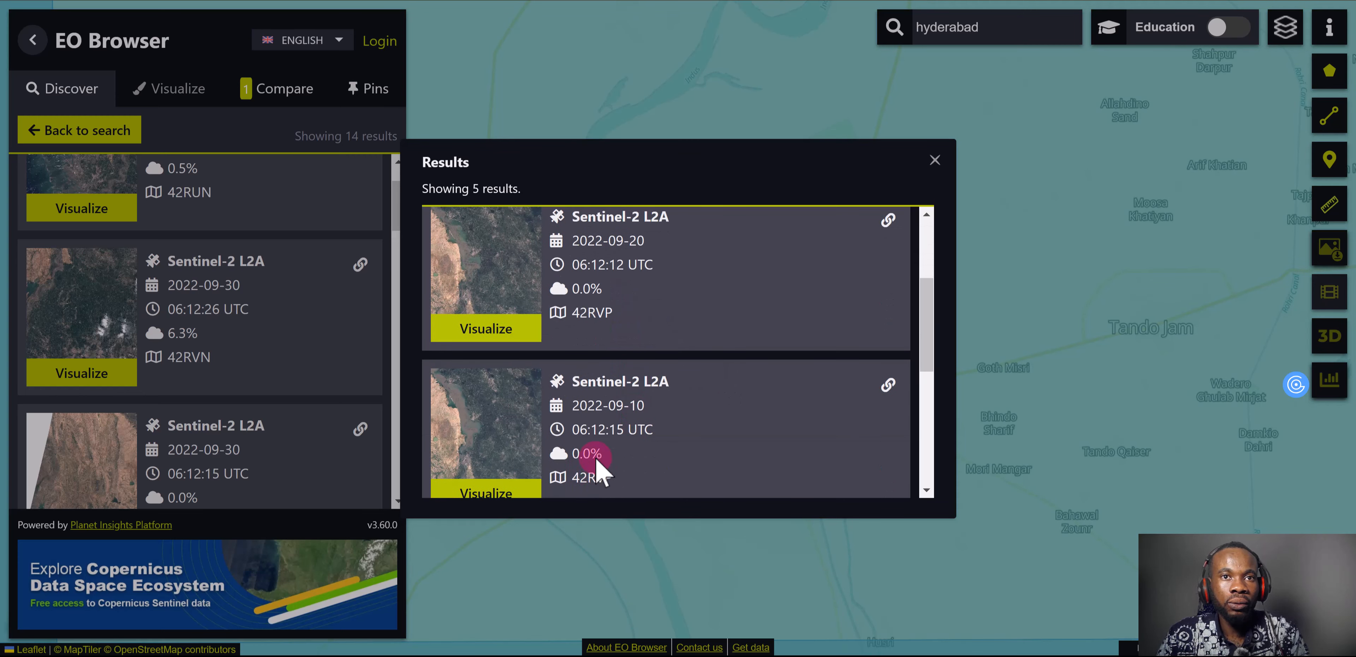
{"action": "scroll", "coordinate": [624, 434], "scroll_direction": "down", "scroll_amount": 2}
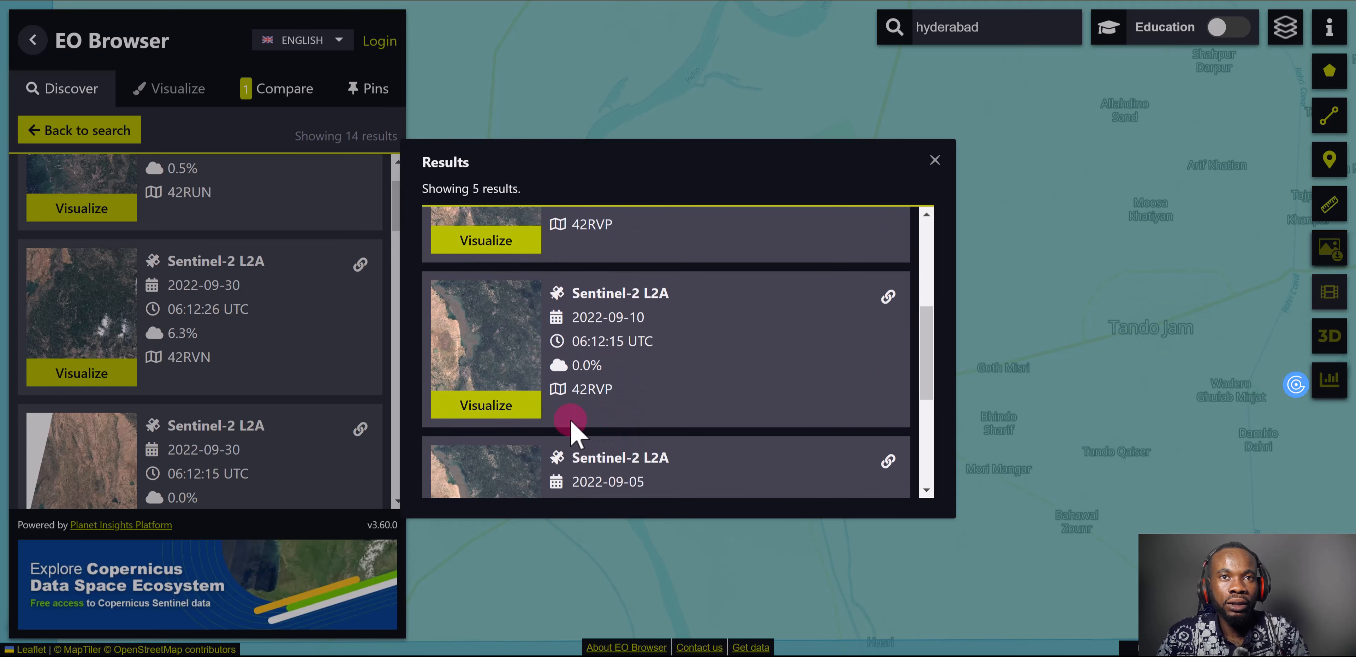
{"action": "left_click", "coordinate": [522, 414]}
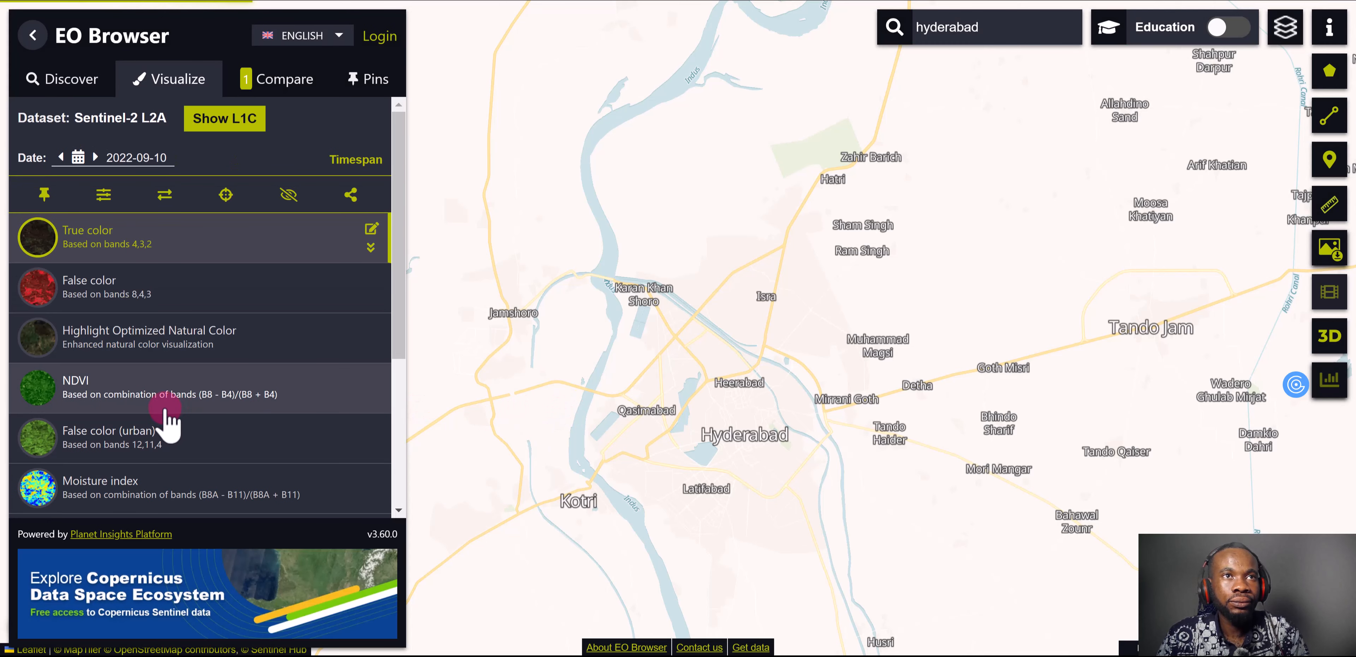
Display the predefined NDWI layer for the 2022-09-10 image
{"action": "scroll", "coordinate": [168, 421], "scroll_direction": "down", "scroll_amount": 2}
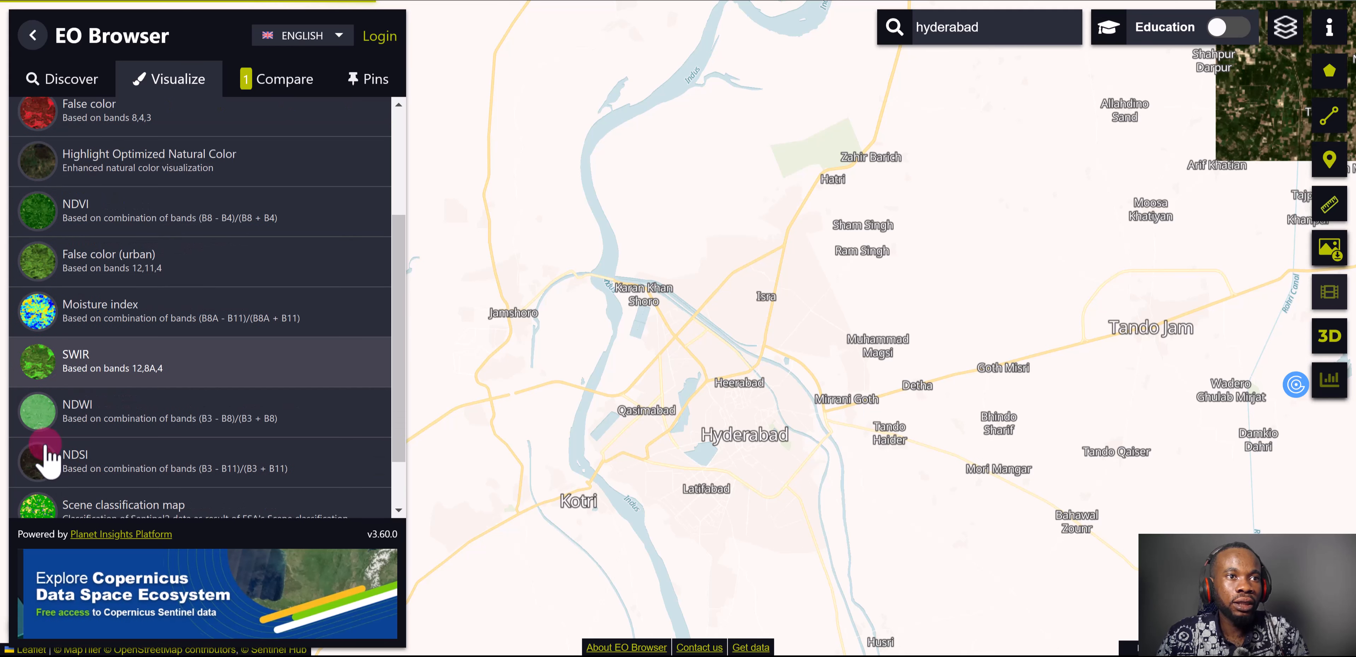
{"action": "scroll", "coordinate": [48, 453], "scroll_direction": "down", "scroll_amount": 2}
{"action": "left_click", "coordinate": [45, 428]}
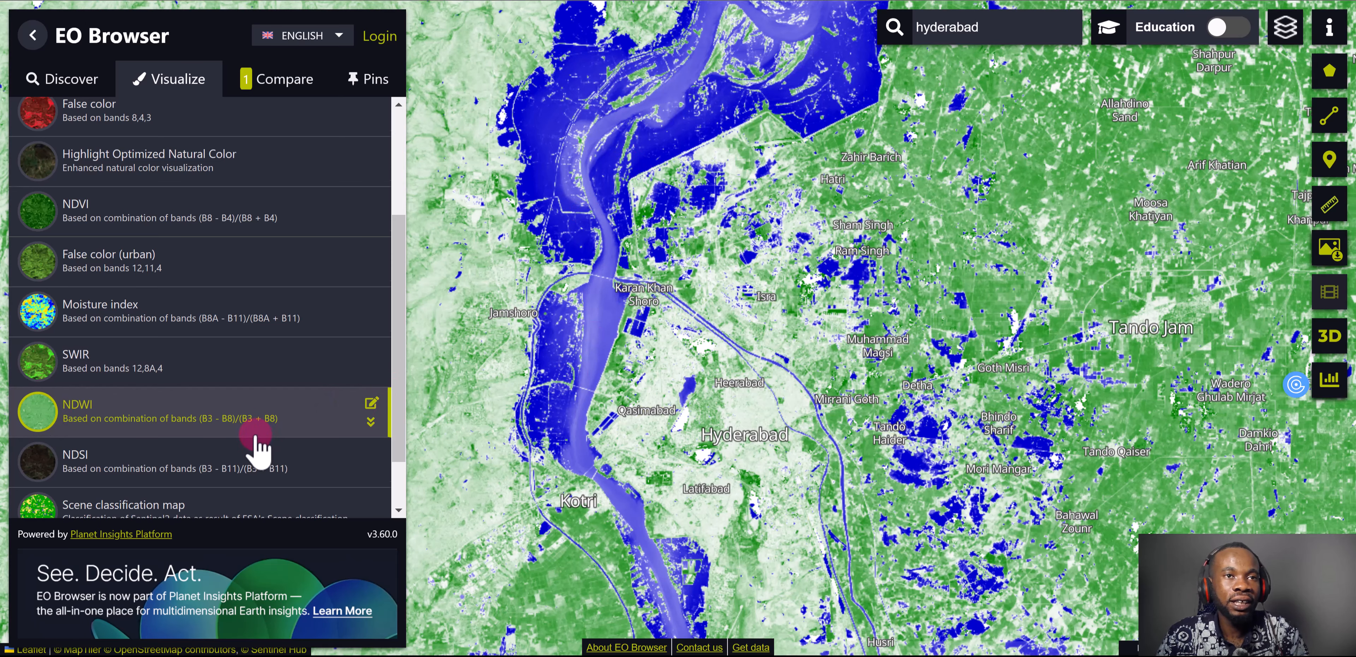
Create a custom index visualization (B03-B08)/(B03+B08) for 2022-09-10 and give its threshold the solid blue color ramp
{"action": "scroll", "coordinate": [221, 452], "scroll_direction": "down", "scroll_amount": 2}
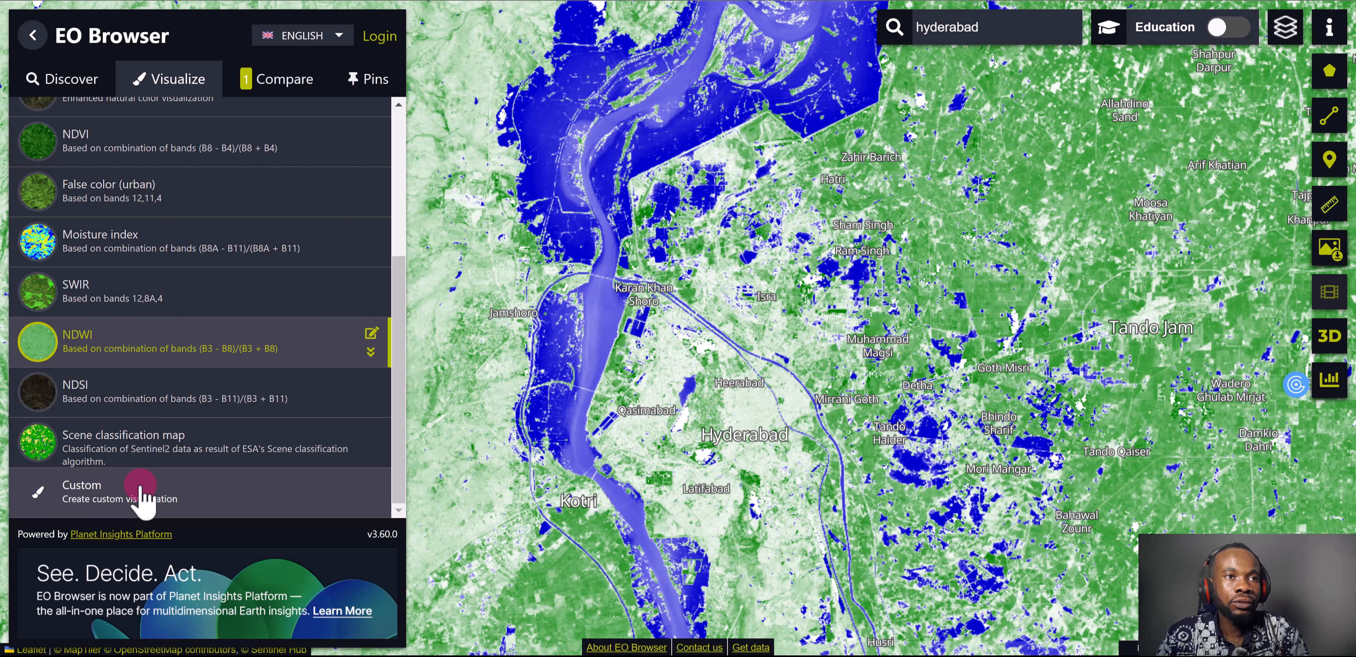
{"action": "left_click", "coordinate": [142, 498]}
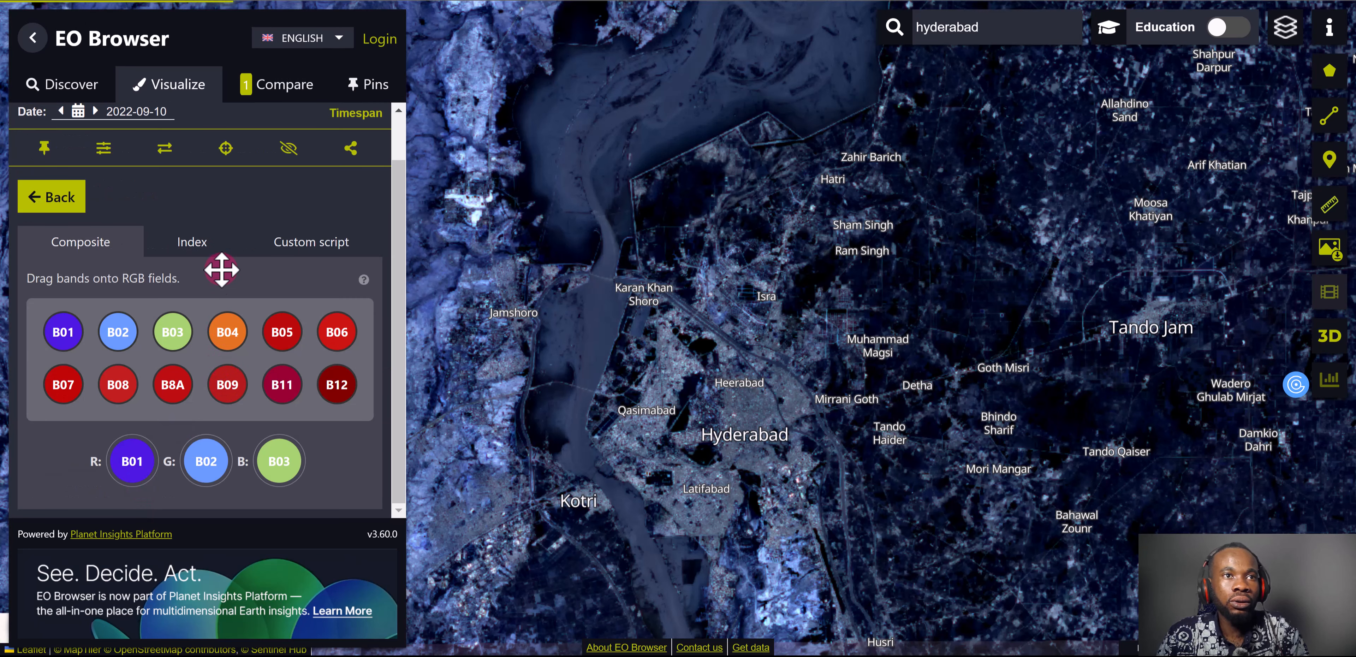
{"action": "left_click", "coordinate": [197, 246]}
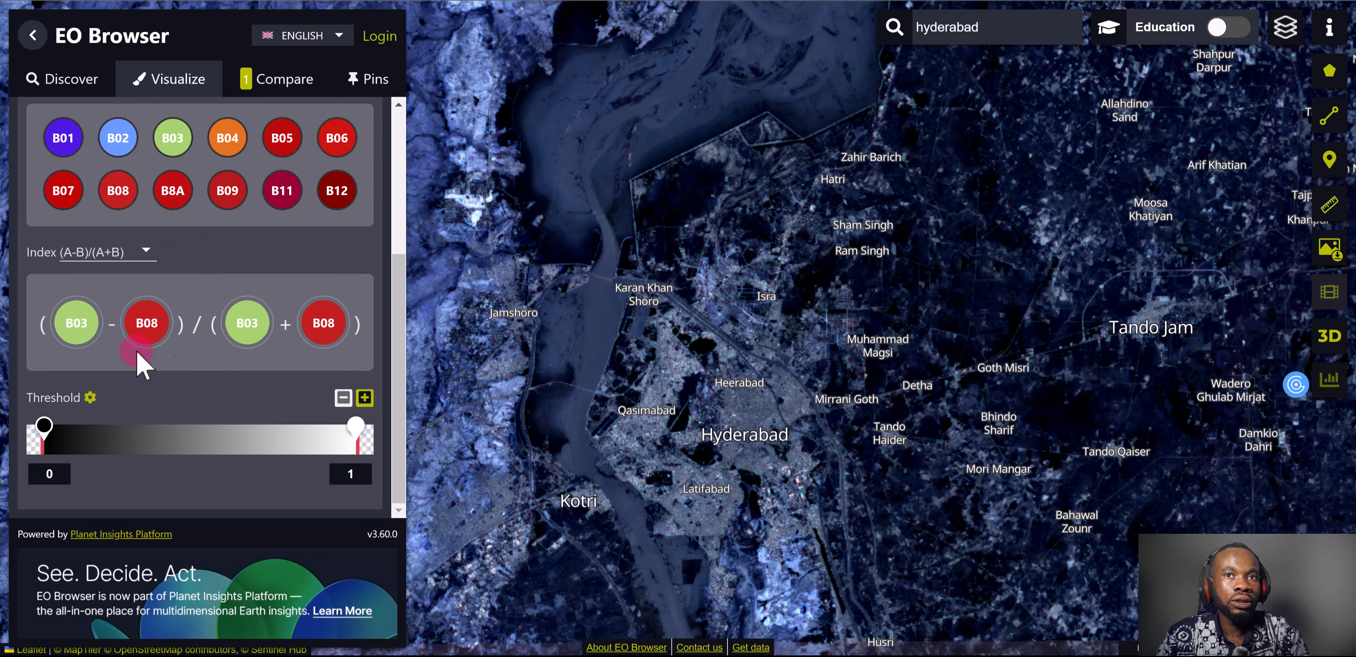
{"action": "left_click_drag", "start_coordinate": [176, 150], "coordinate": [77, 319]}
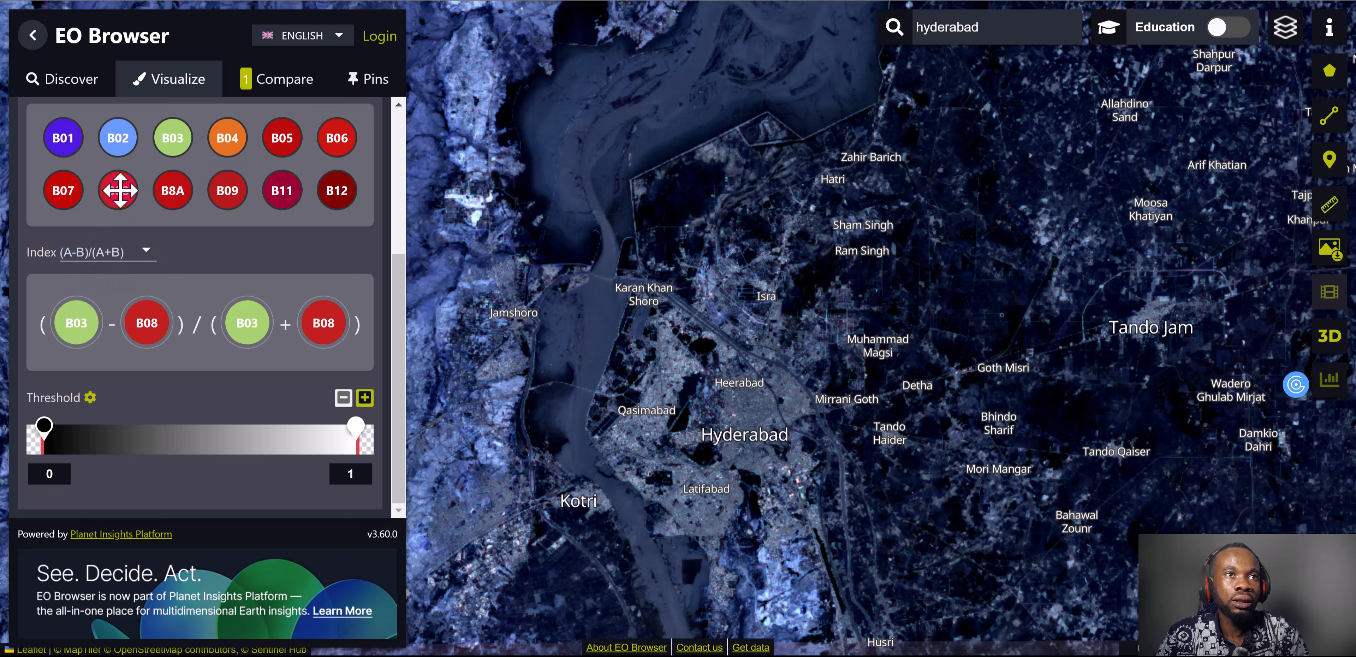
{"action": "left_click_drag", "start_coordinate": [118, 191], "coordinate": [149, 347]}
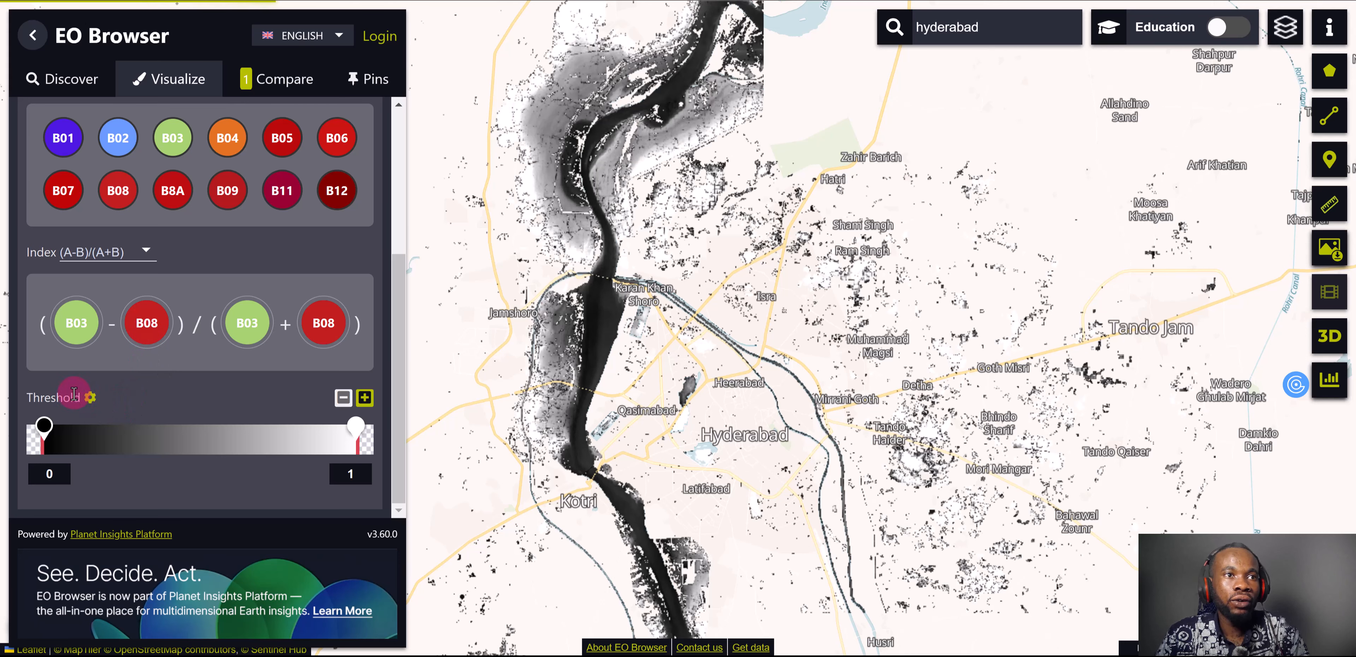
{"action": "left_click", "coordinate": [90, 398]}
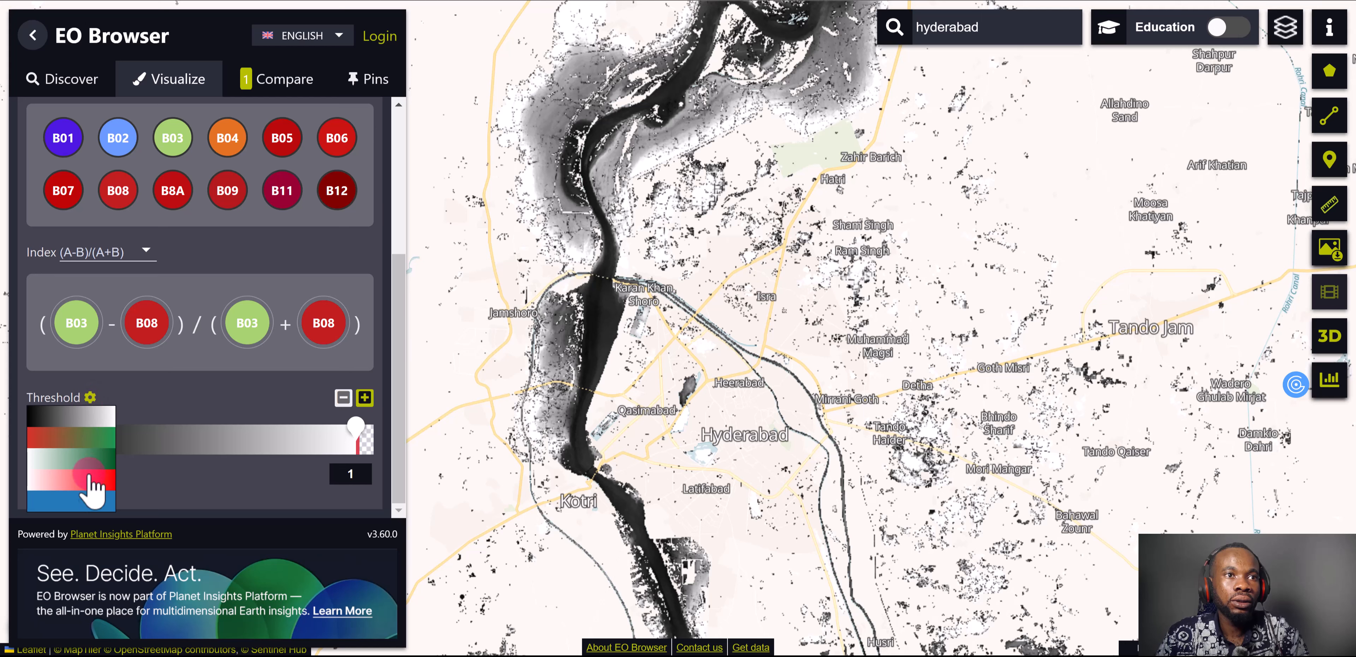
{"action": "left_click", "coordinate": [90, 503]}
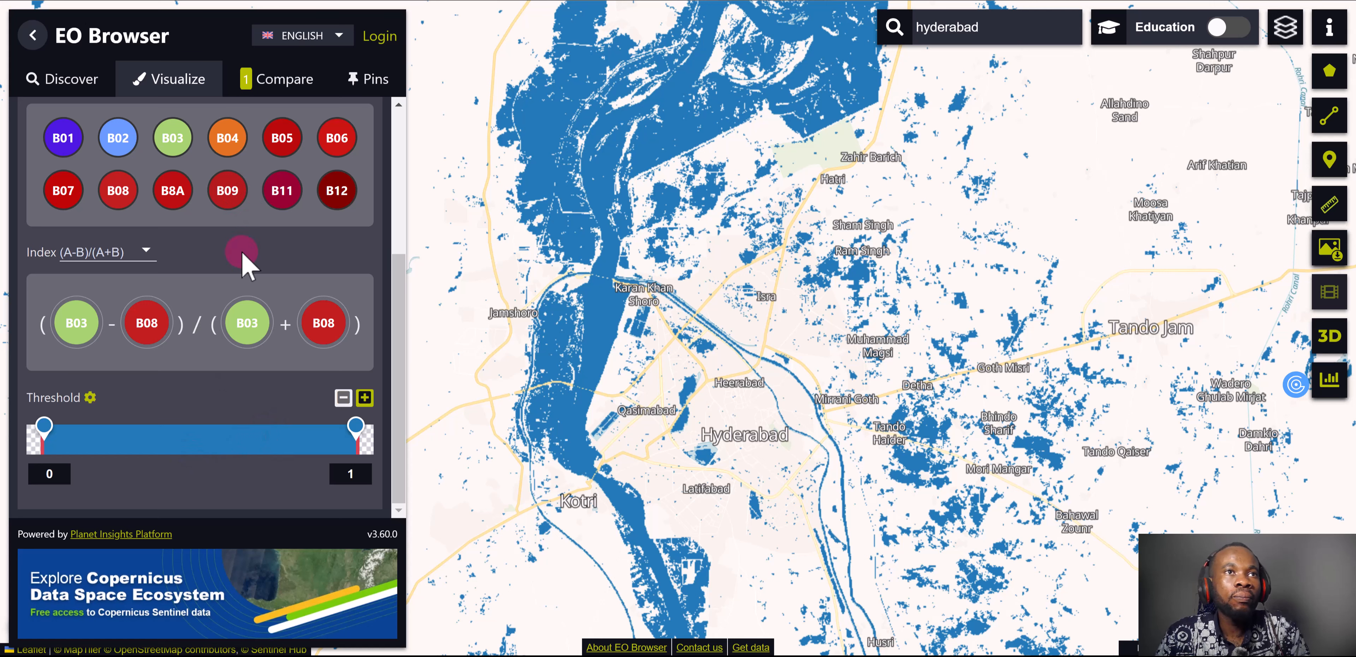
Add the 2022-09-10 custom index visualization to the comparison list and open that list
{"action": "scroll", "coordinate": [243, 295], "scroll_direction": "up", "scroll_amount": 5}
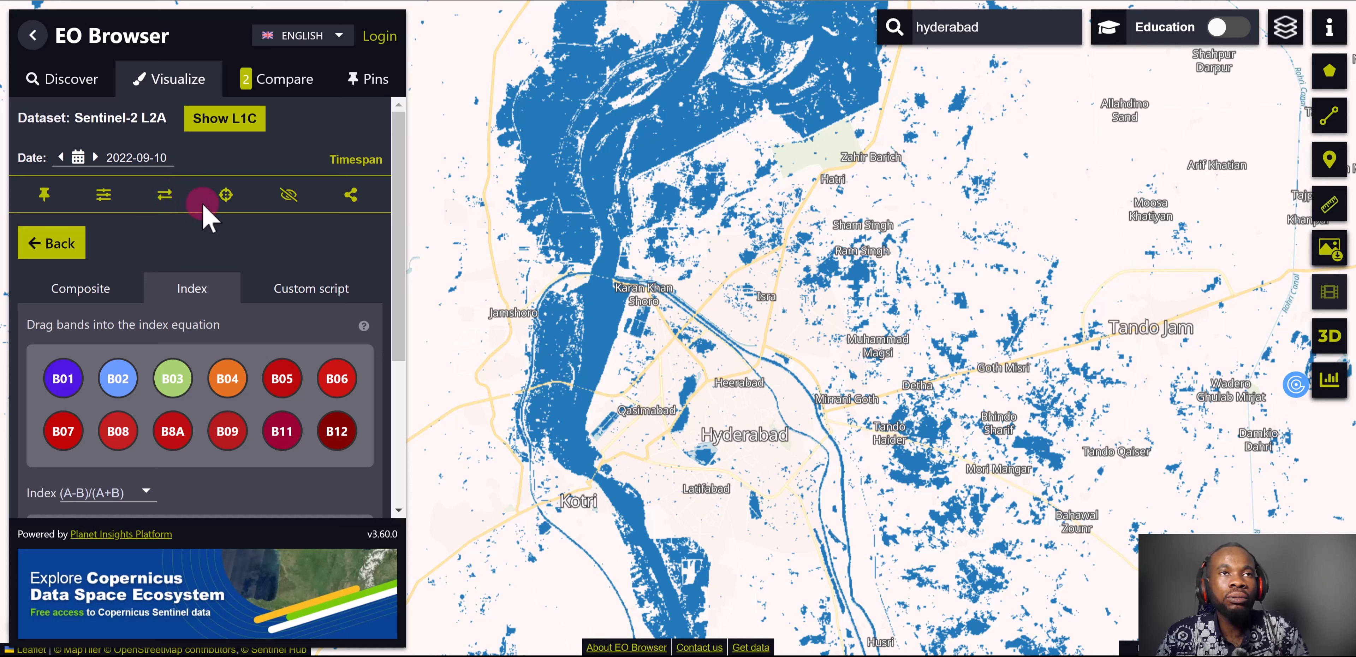
{"action": "left_click", "coordinate": [278, 85]}
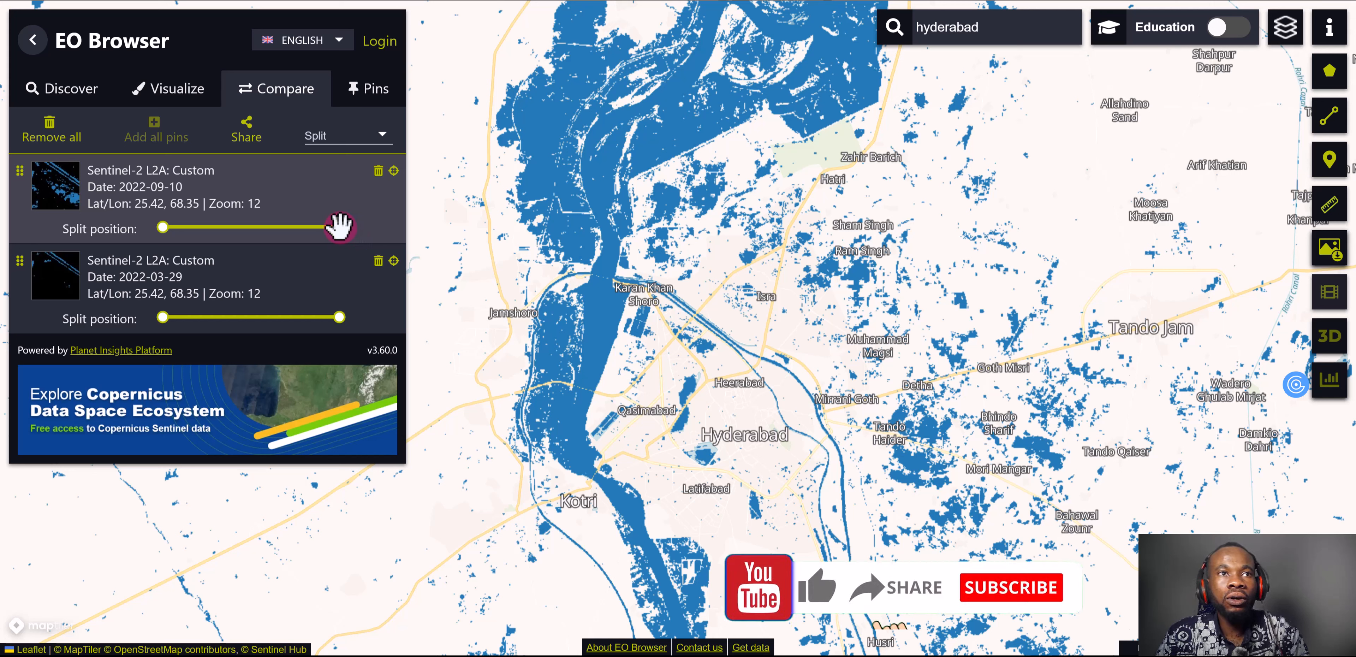
Sweep the end of the 2022-09-10 layer's split position back and forth to compare its water extent with 2022-03-29
{"action": "left_click_drag", "start_coordinate": [340, 226], "coordinate": [200, 244]}
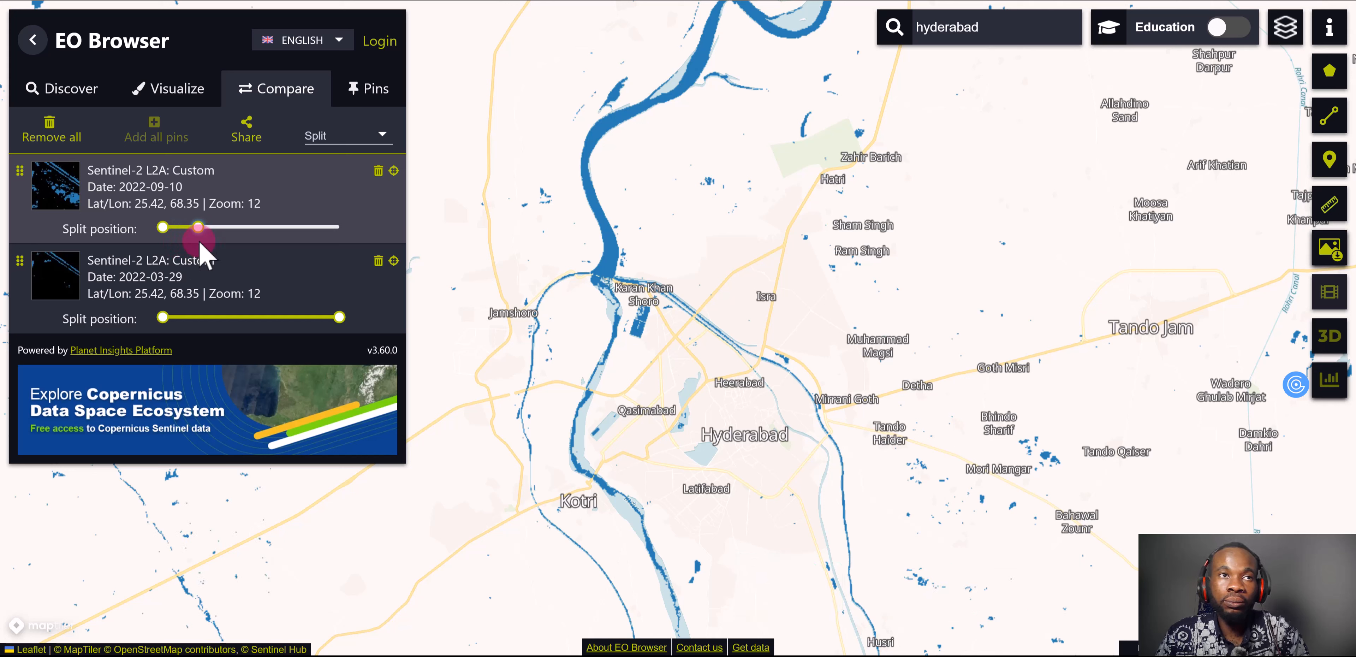
{"action": "left_click_drag", "start_coordinate": [242, 240], "coordinate": [358, 247]}
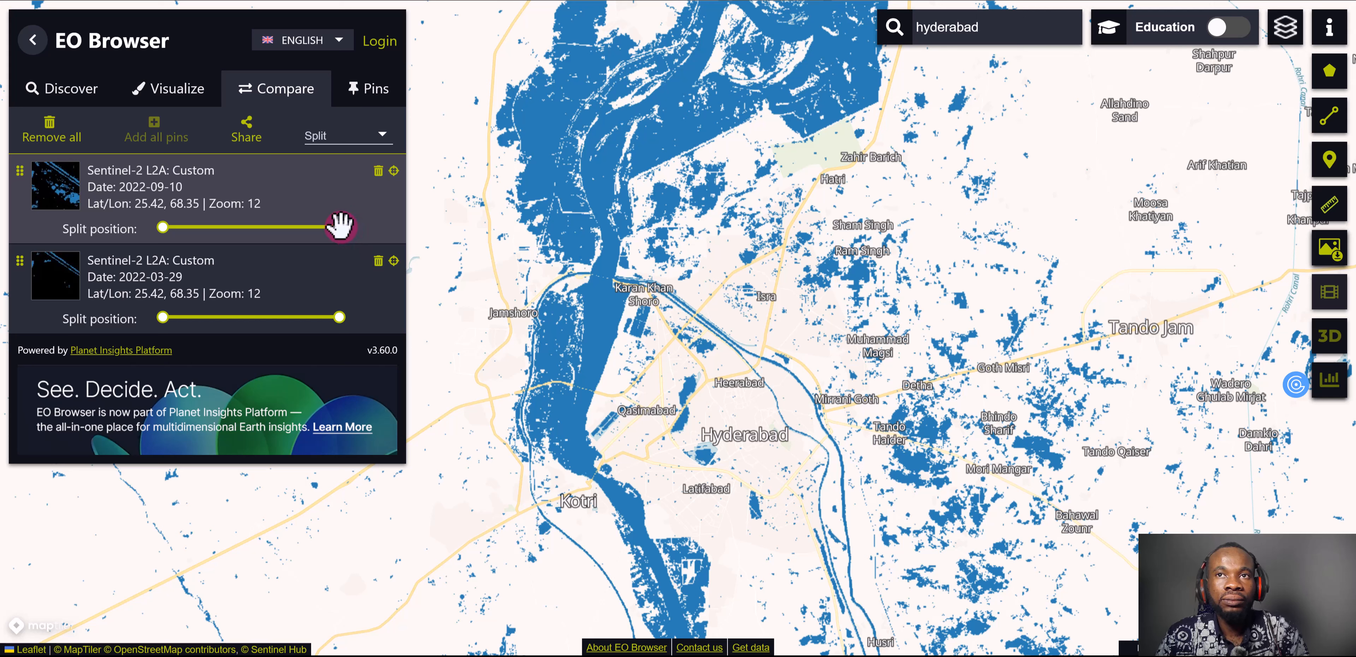
{"action": "left_click_drag", "start_coordinate": [333, 230], "coordinate": [291, 230]}
{"action": "left_click_drag", "start_coordinate": [225, 255], "coordinate": [340, 241]}
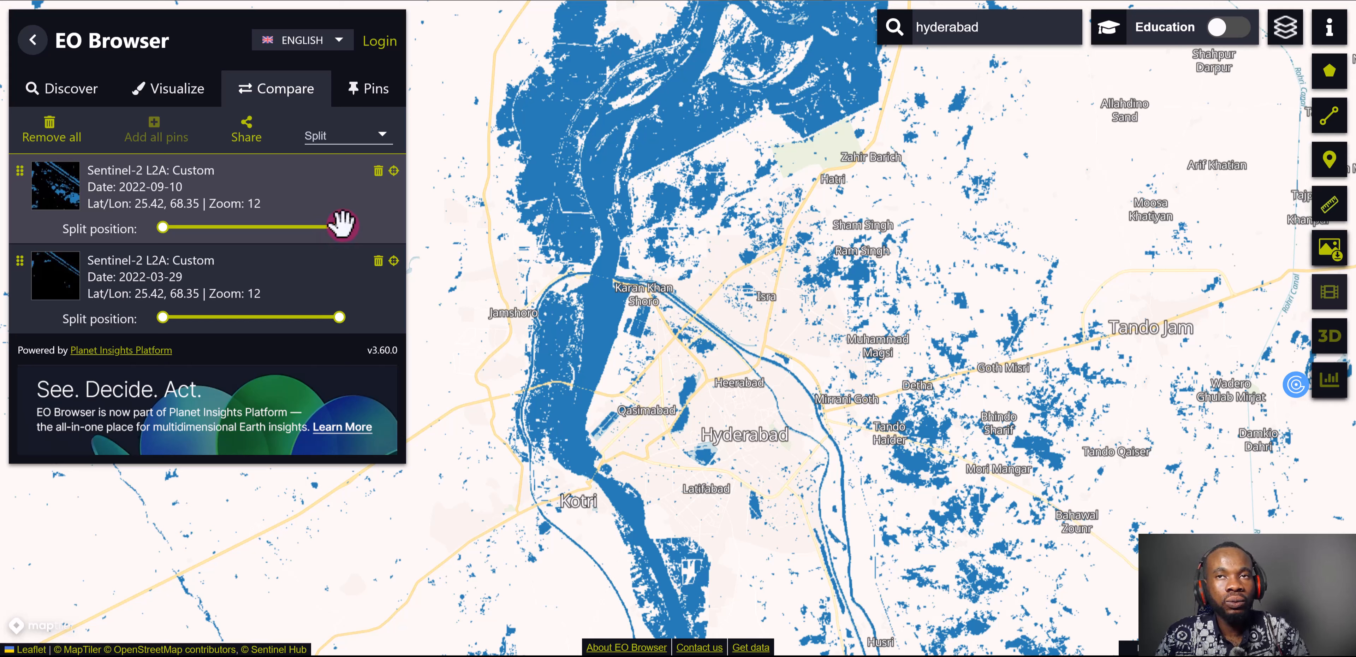
{"action": "left_click_drag", "start_coordinate": [341, 226], "coordinate": [333, 227]}
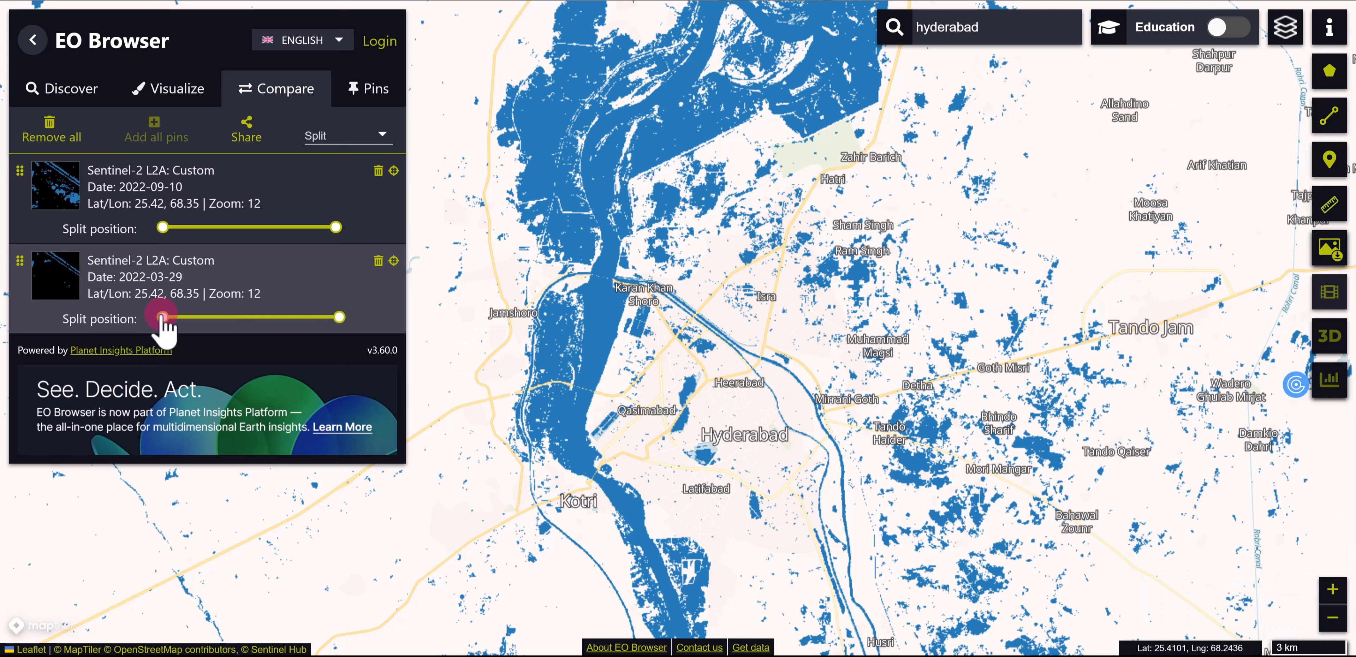
Move the 2022-03-29 layer above the 2022-09-10 layer and sweep their split positions to compare the water extents
{"action": "left_click_drag", "start_coordinate": [21, 261], "coordinate": [21, 163]}
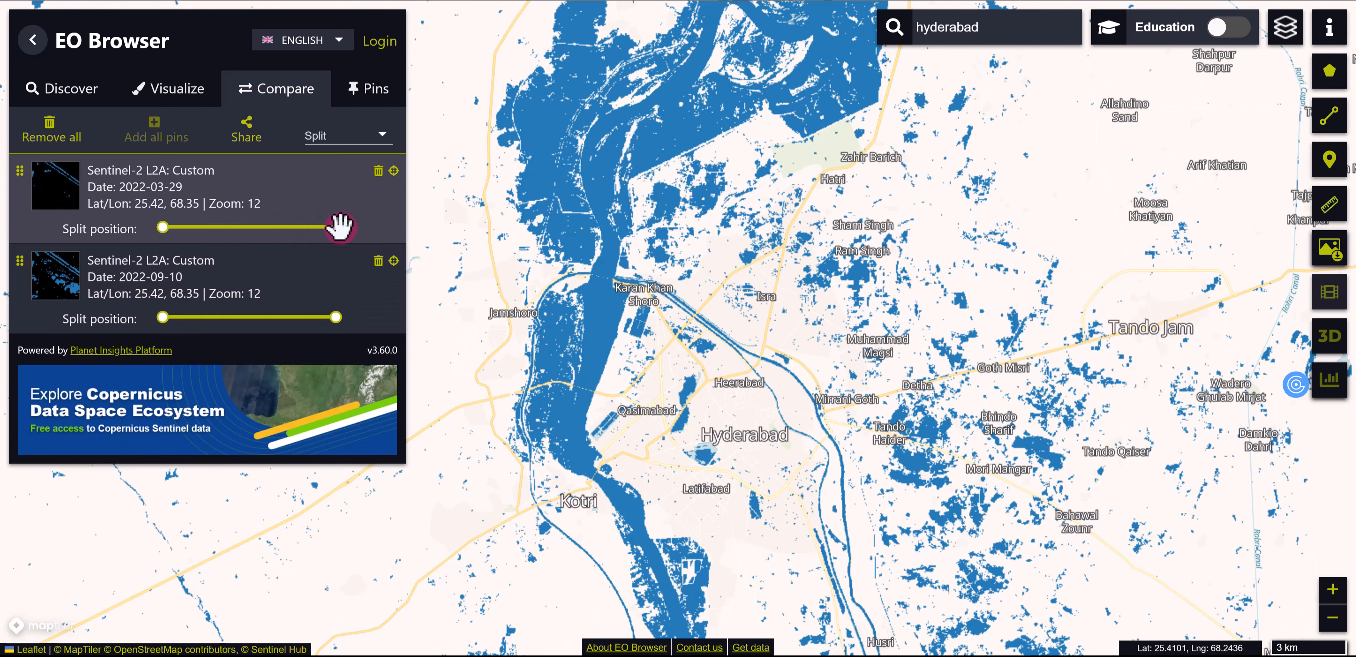
{"action": "left_click_drag", "start_coordinate": [337, 226], "coordinate": [192, 231]}
{"action": "left_click_drag", "start_coordinate": [335, 317], "coordinate": [207, 322]}
{"action": "left_click_drag", "start_coordinate": [191, 227], "coordinate": [417, 236]}
{"action": "left_click_drag", "start_coordinate": [207, 317], "coordinate": [178, 323]}
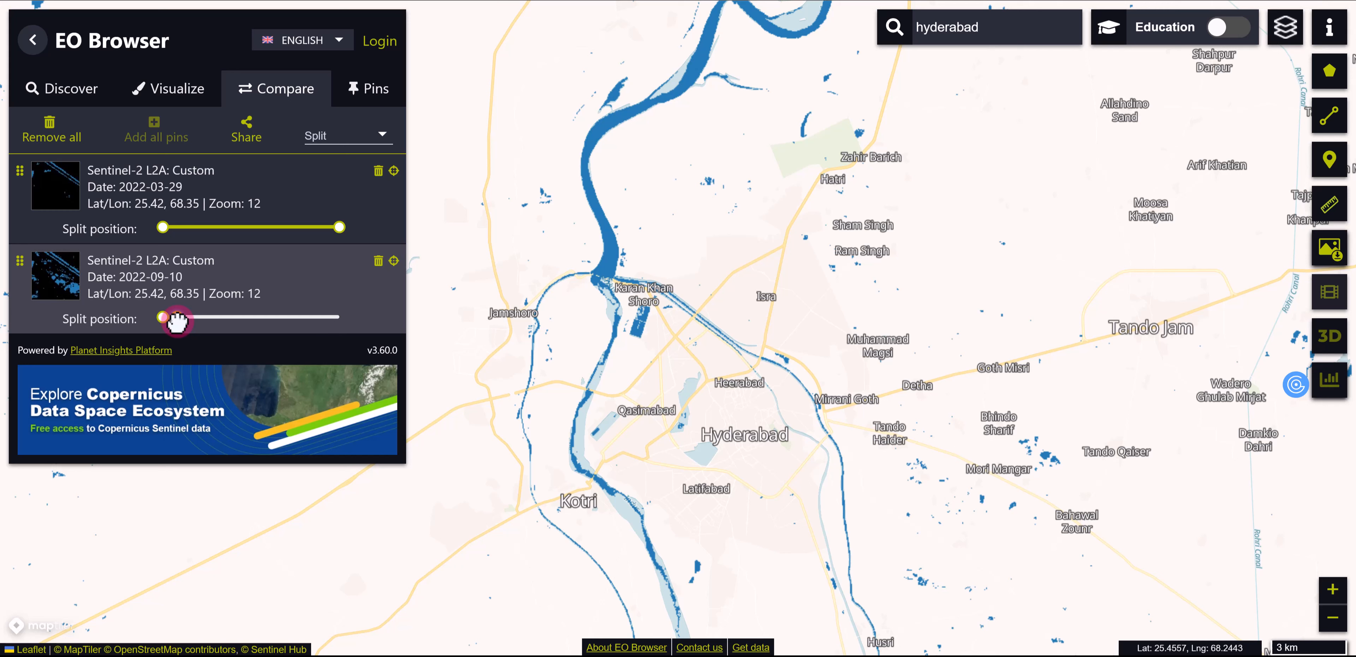
{"action": "left_click_drag", "start_coordinate": [177, 321], "coordinate": [330, 318]}
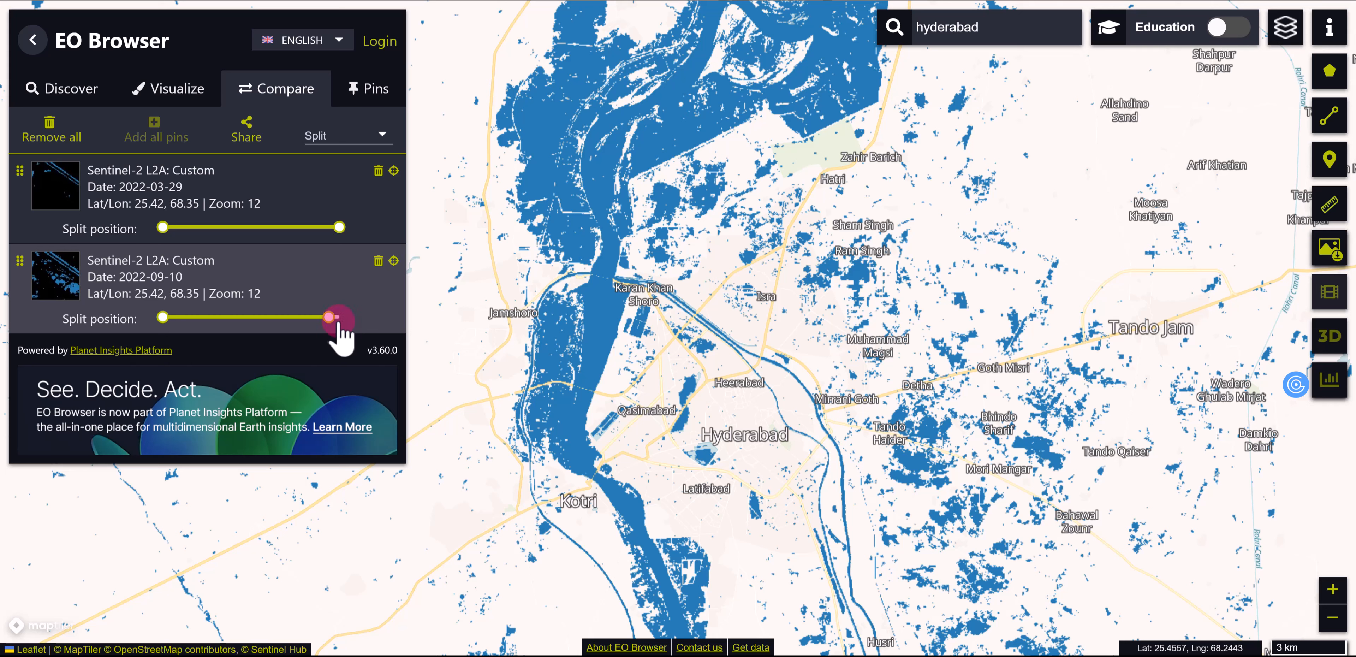
{"action": "left_click_drag", "start_coordinate": [329, 319], "coordinate": [336, 319]}
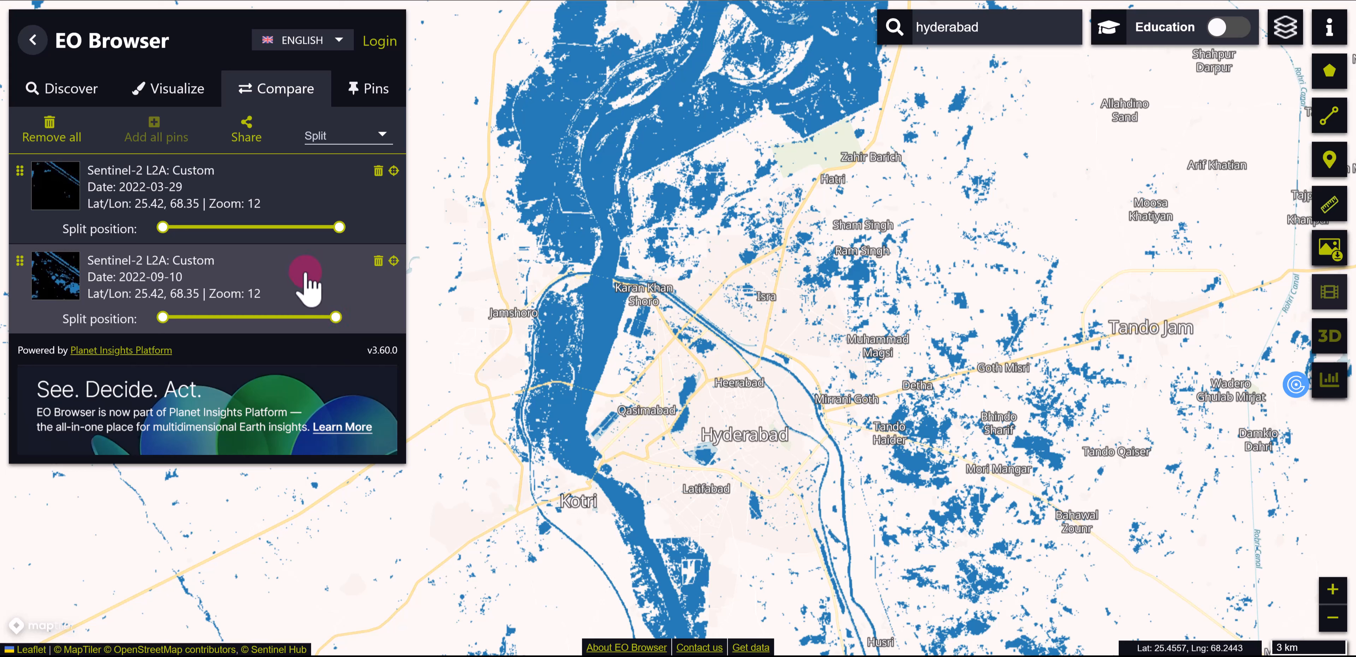